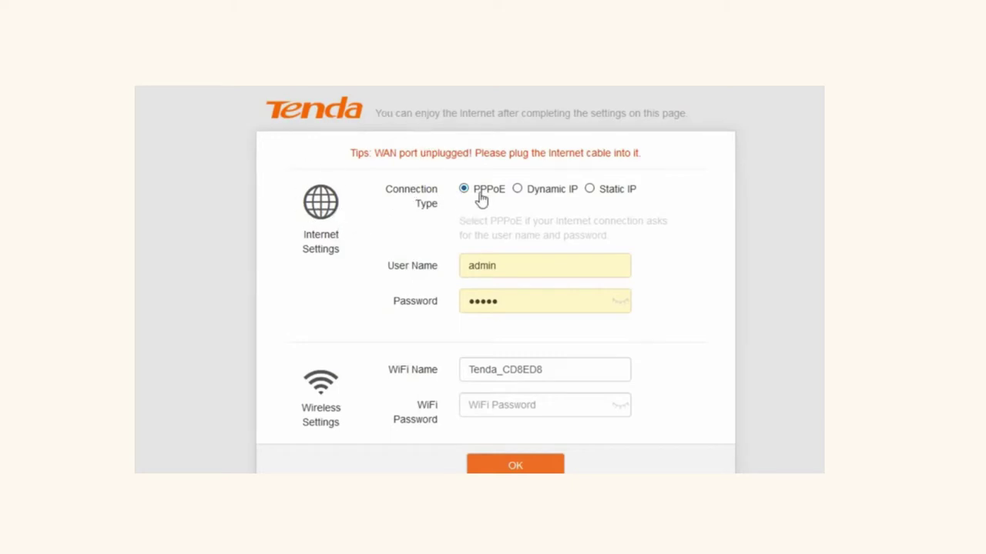
# - Choose Dynamic IP, rename the WiFi to basmalah.hotspot11, and save the quick setup
pyautogui.click(527, 193)
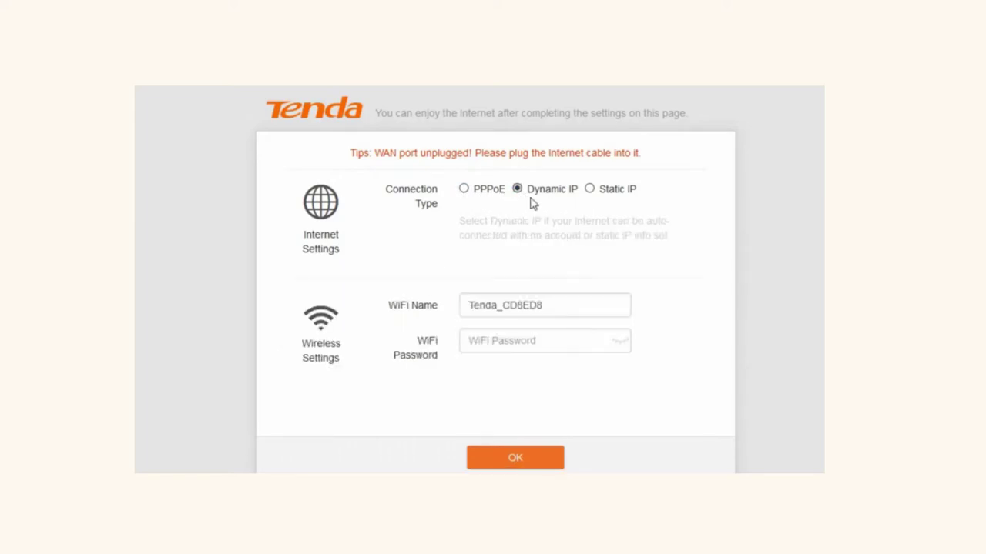
pyautogui.moveTo(533, 191); pyautogui.dragTo(539, 191)
pyautogui.moveTo(565, 305); pyautogui.dragTo(465, 305)
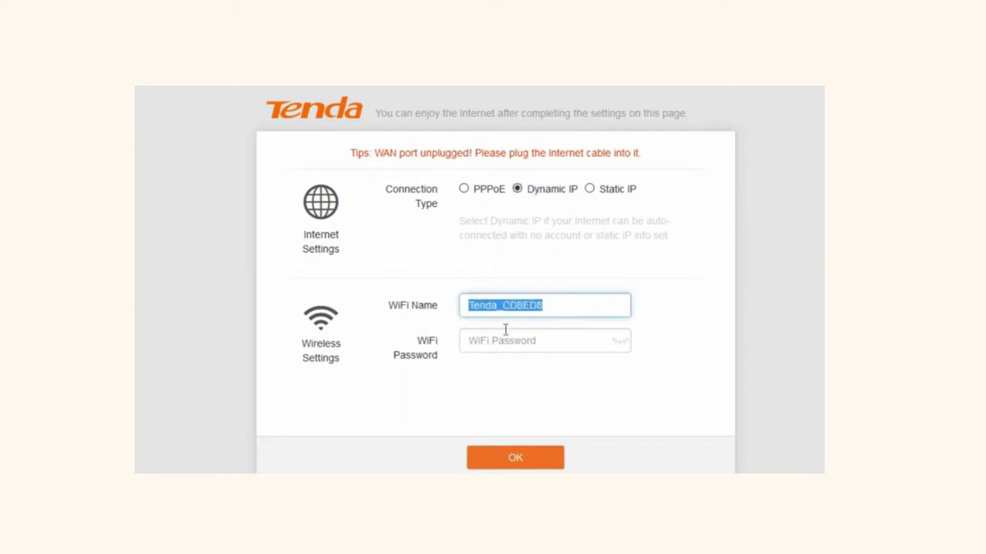
pyautogui.write('bas')
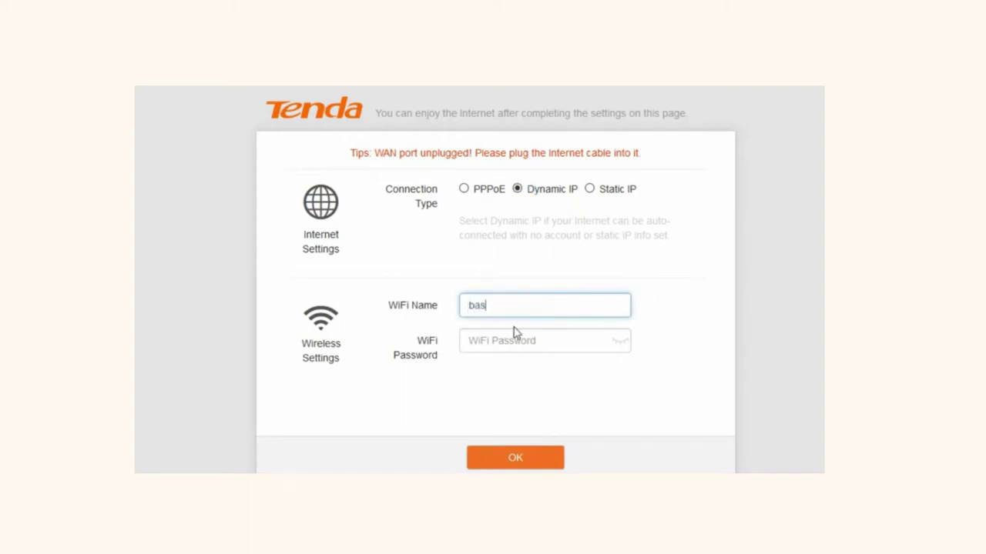
pyautogui.write('malah')
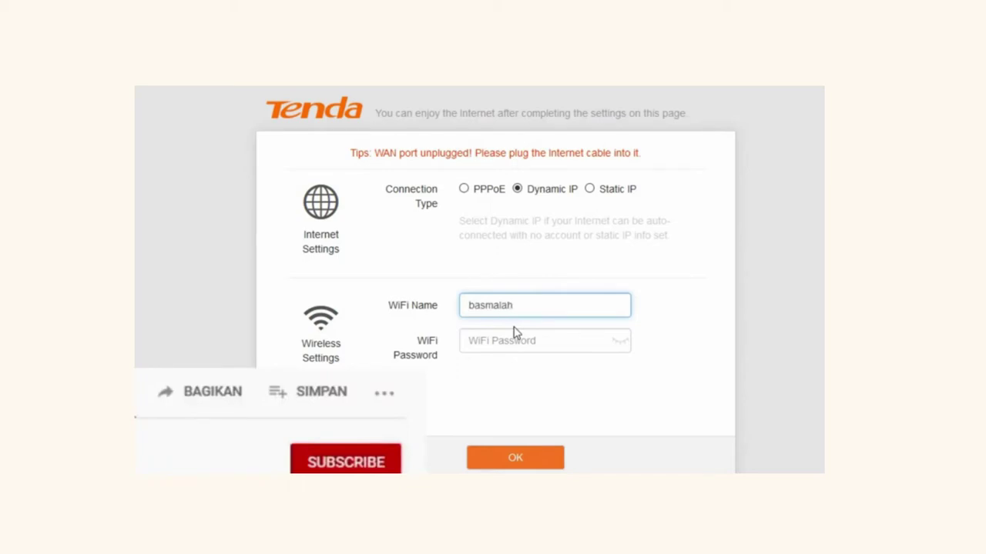
pyautogui.write(' hotspot11')
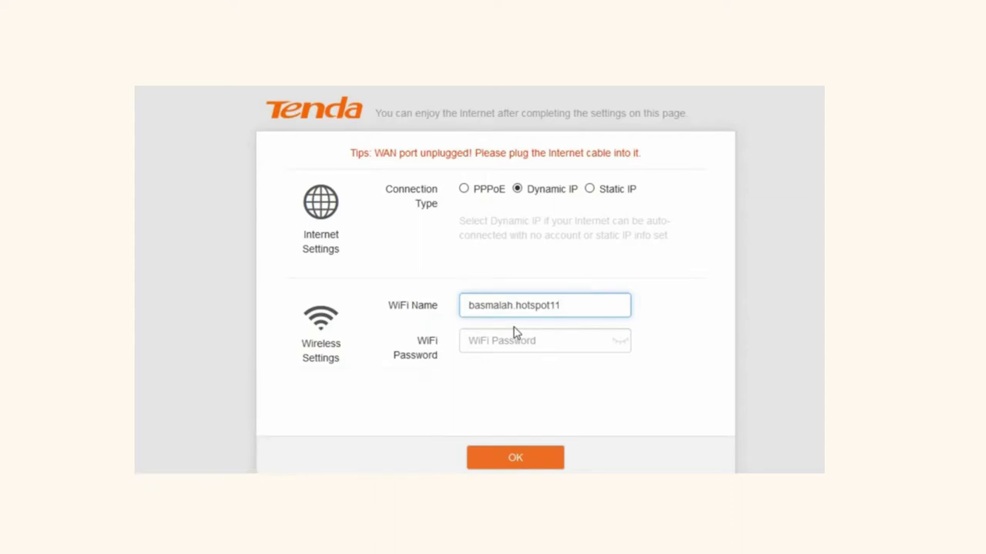
pyautogui.click(539, 455)
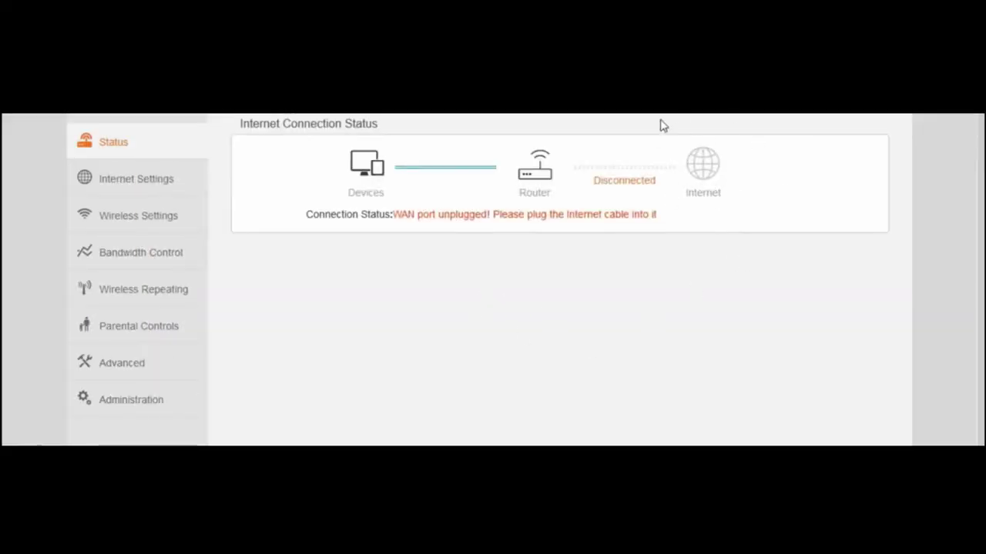
# - Go to Wireless Settings and leave the security mode at None
pyautogui.click(153, 185)
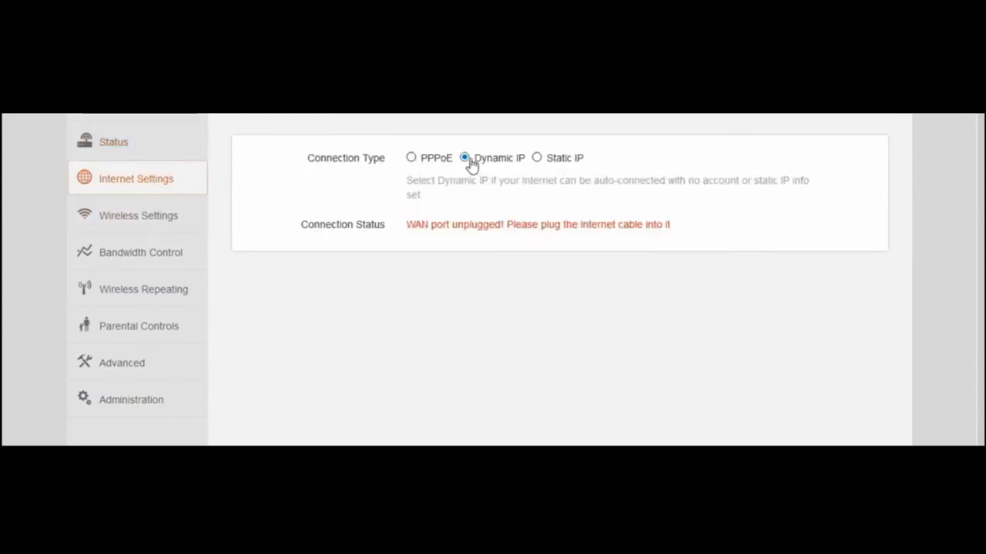
pyautogui.click(157, 225)
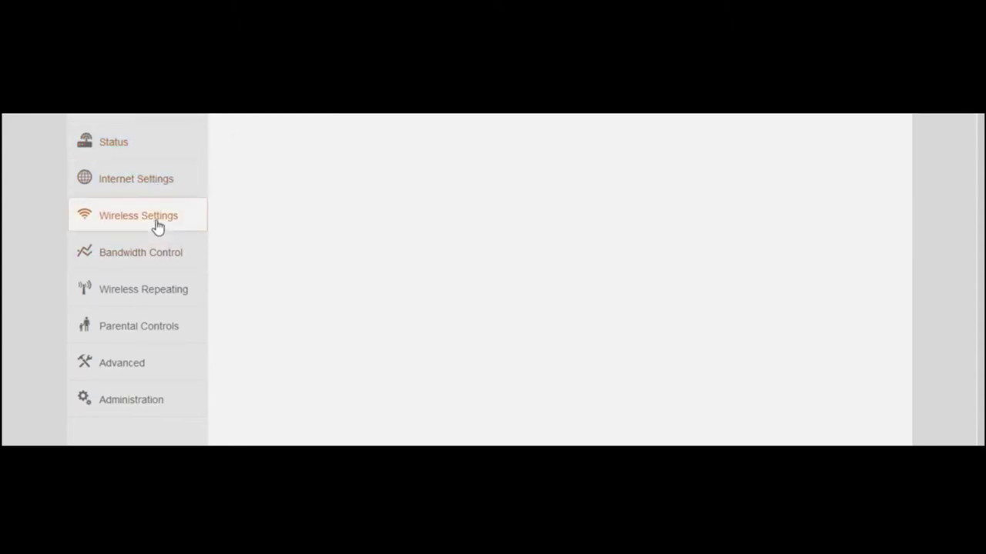
pyautogui.click(179, 185)
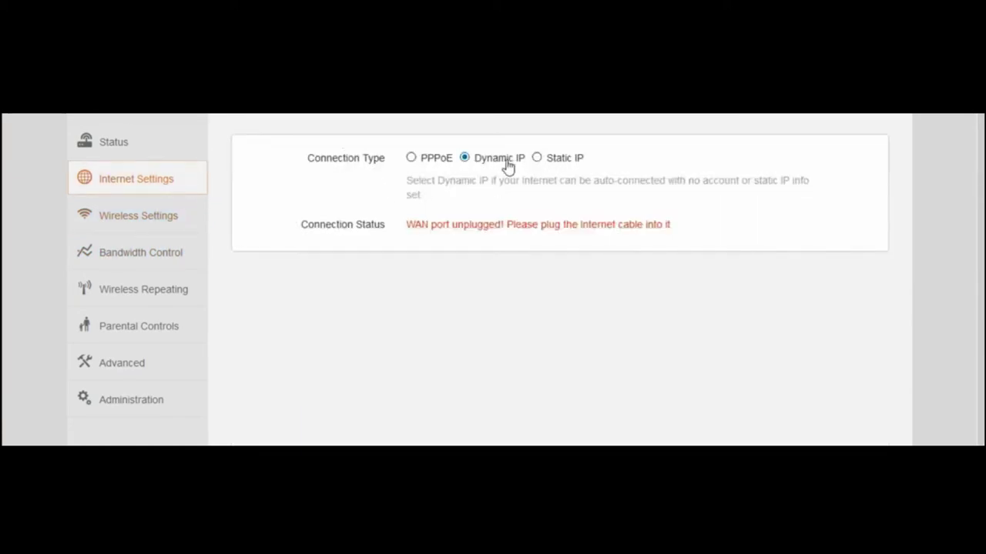
pyautogui.click(146, 221)
pyautogui.scroll(-1, 564, 199)
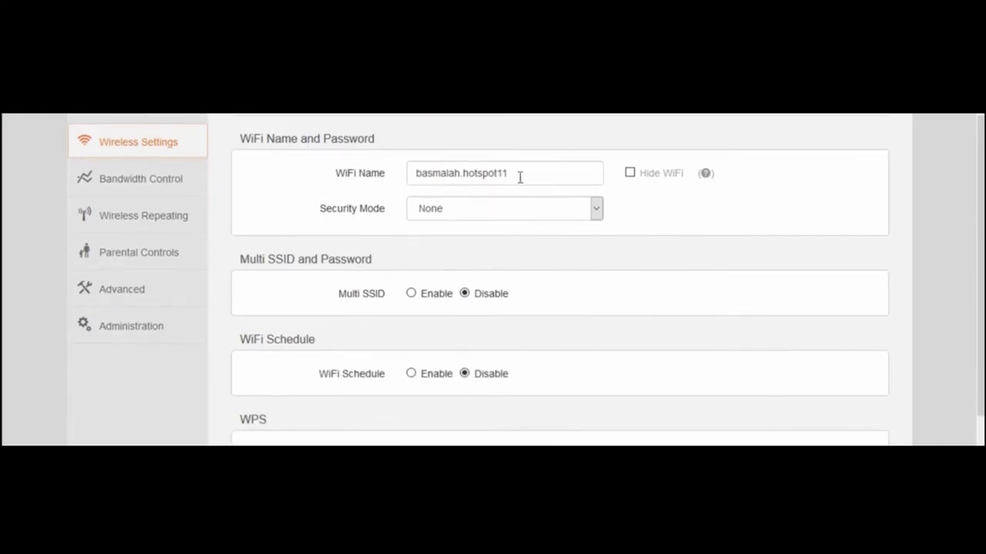
pyautogui.click(519, 177)
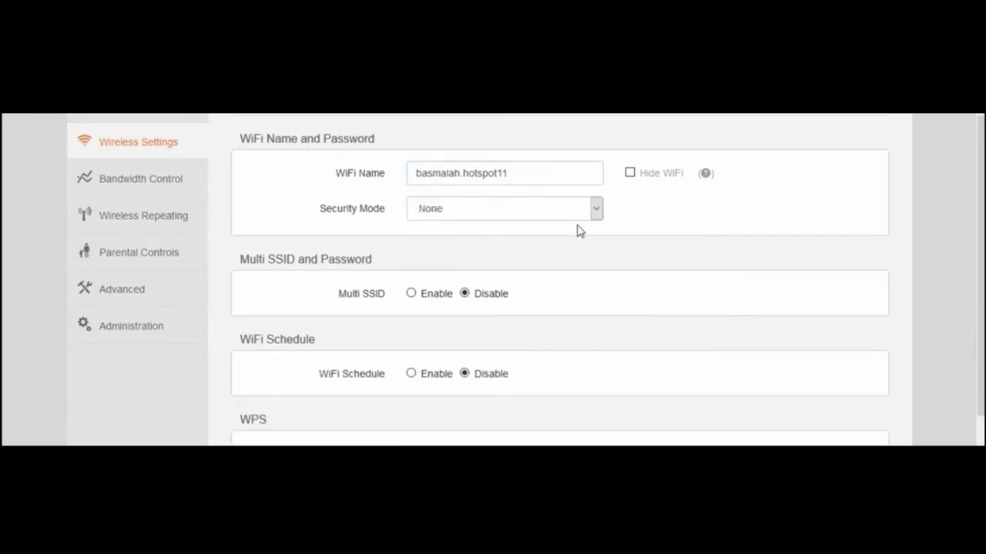
pyautogui.click(599, 214)
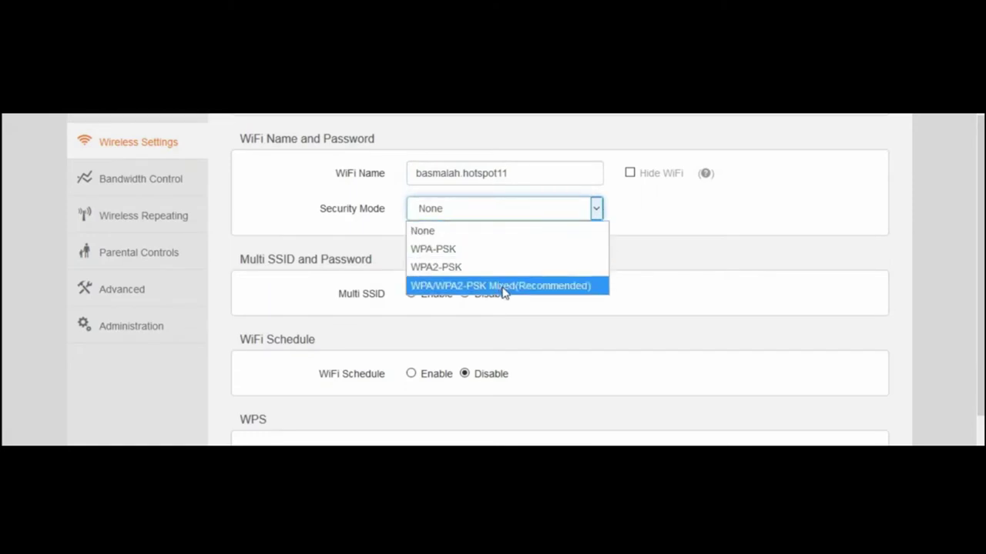
pyautogui.click(620, 216)
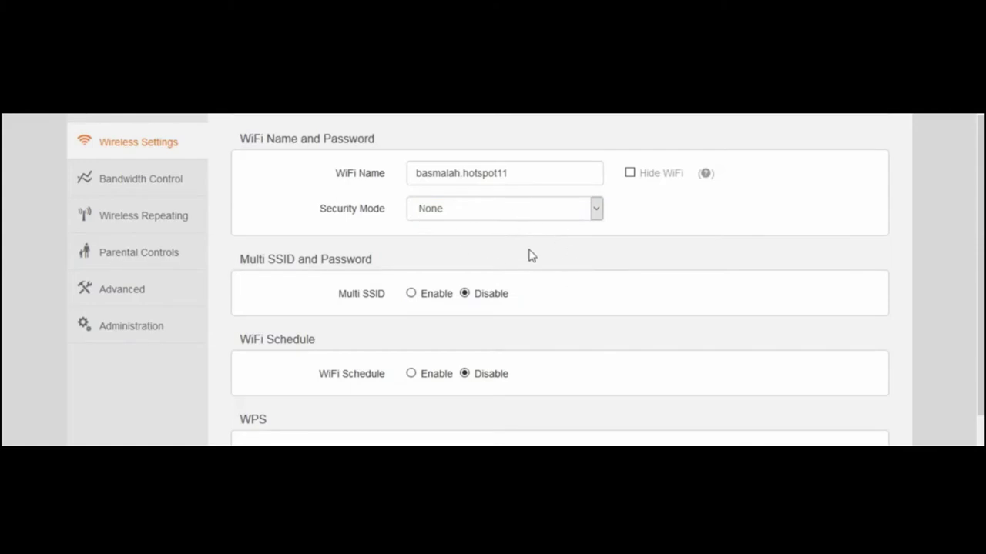
# - Leave Multi SSID disabled after briefly enabling it
pyautogui.scroll(-1, 860, 256)
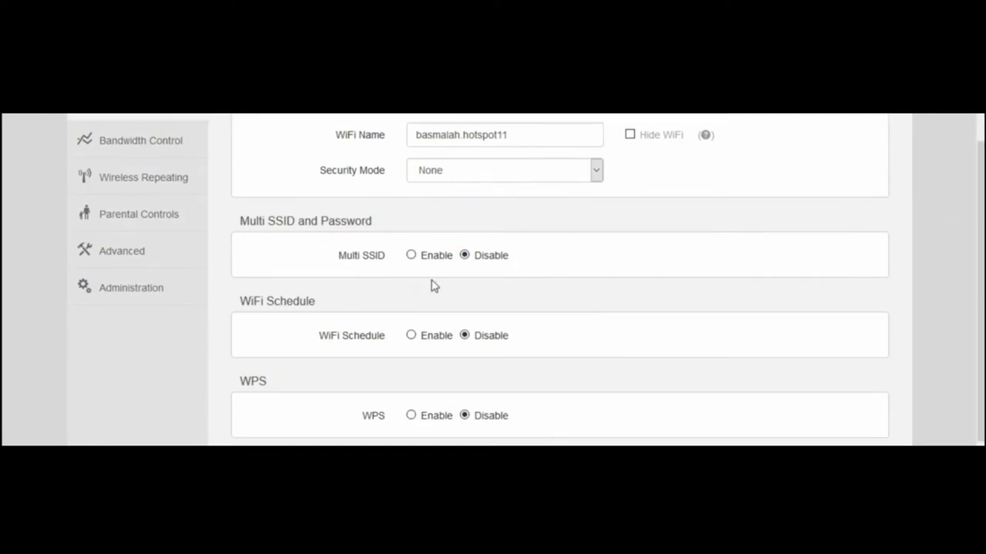
pyautogui.scroll(1, 972, 249)
pyautogui.scroll(1, 649, 241)
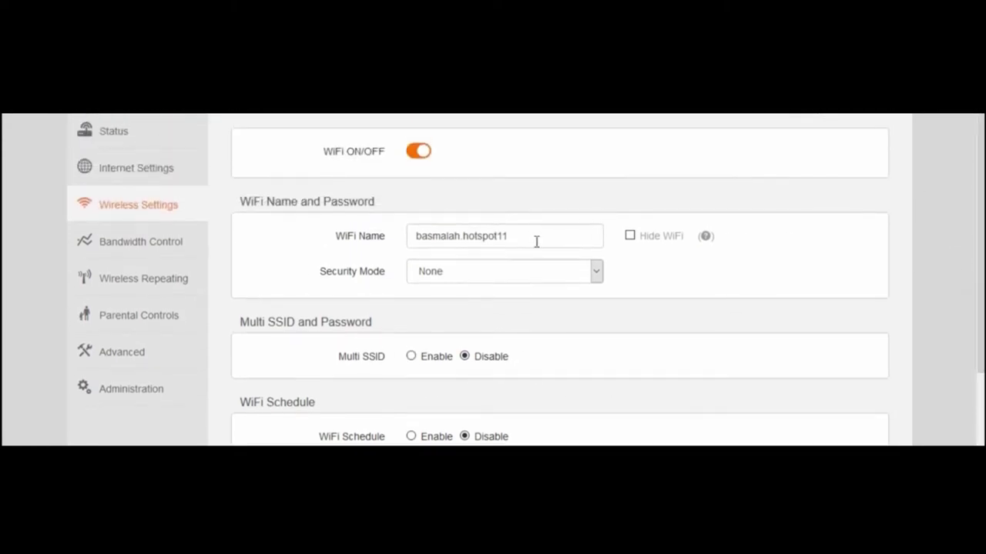
pyautogui.moveTo(537, 240); pyautogui.dragTo(428, 237)
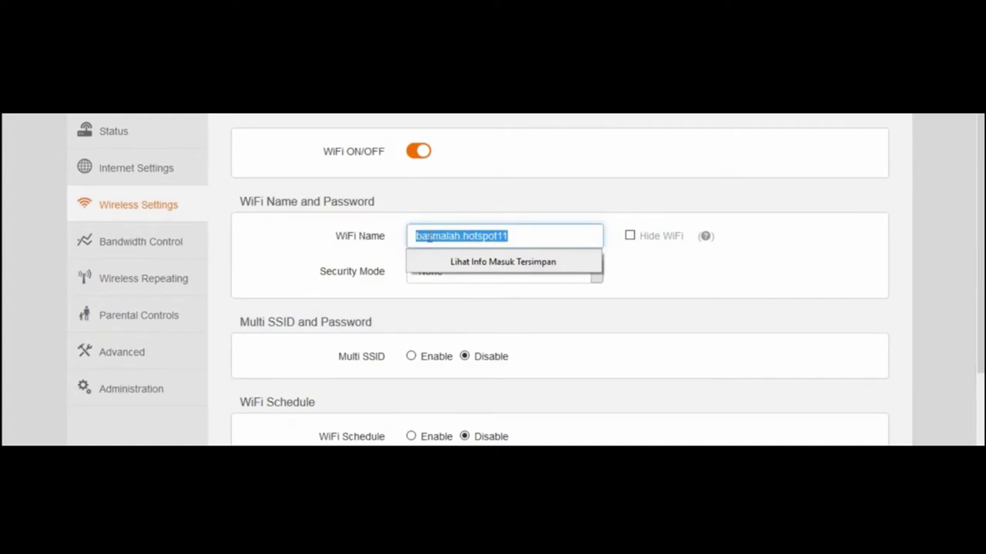
pyautogui.click(680, 316)
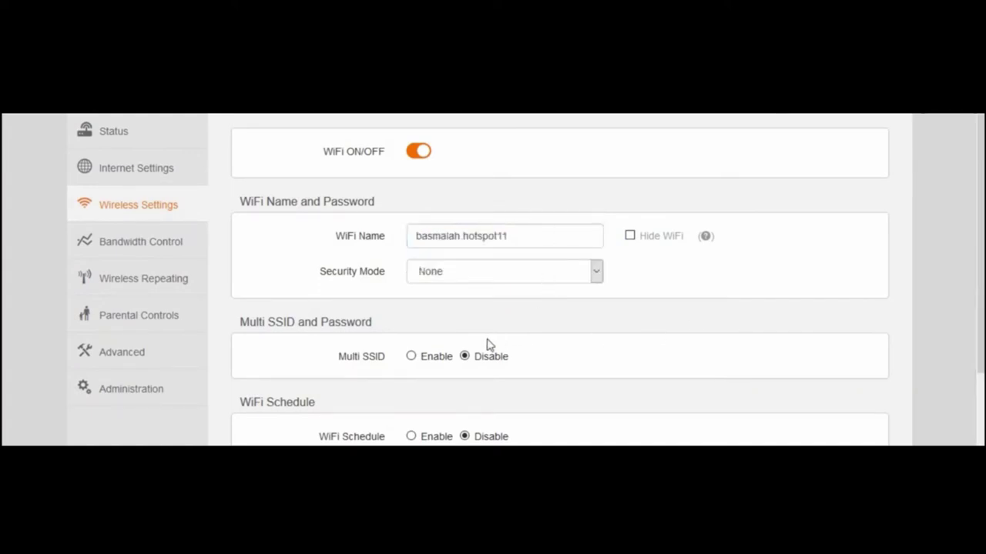
pyautogui.click(411, 356)
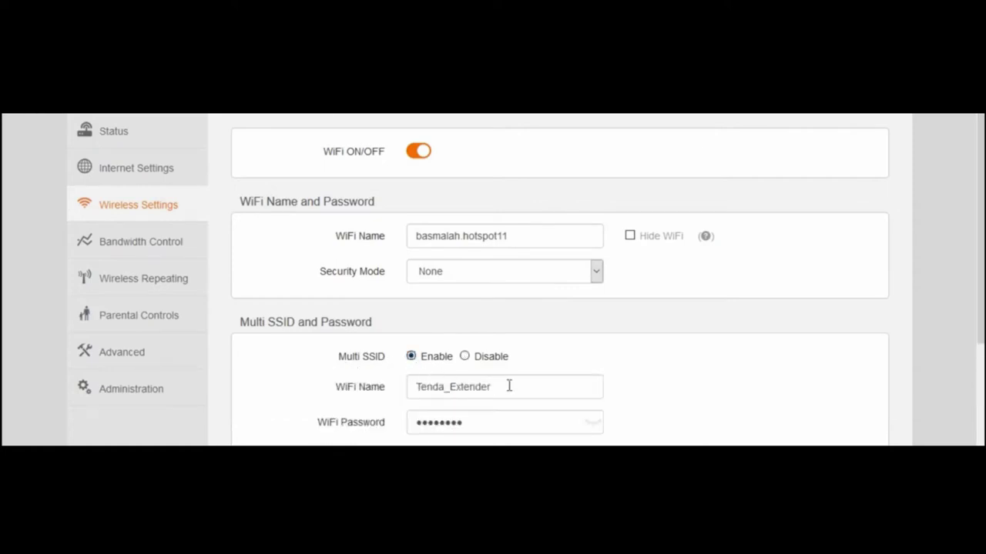
pyautogui.click(465, 358)
pyautogui.scroll(-1, 778, 354)
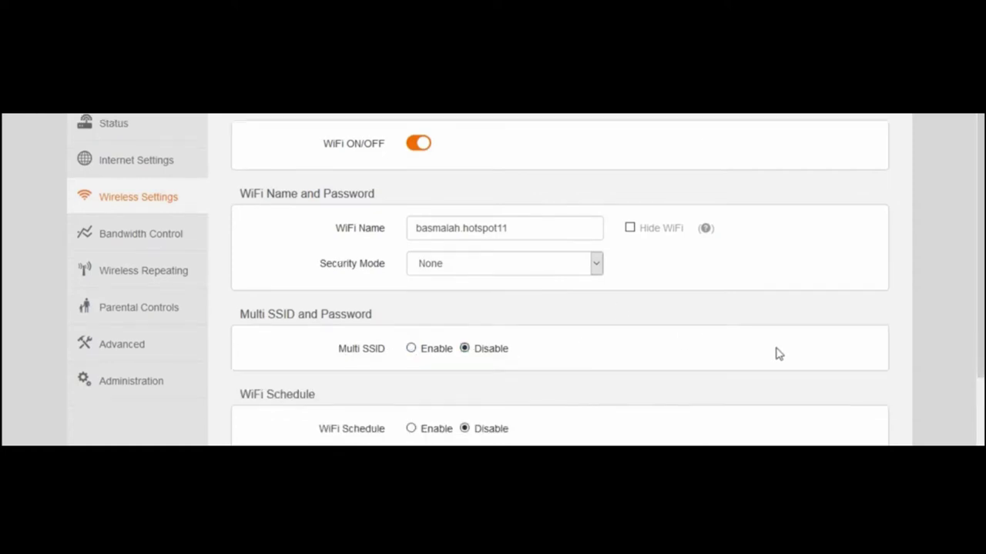
pyautogui.scroll(-3, 778, 353)
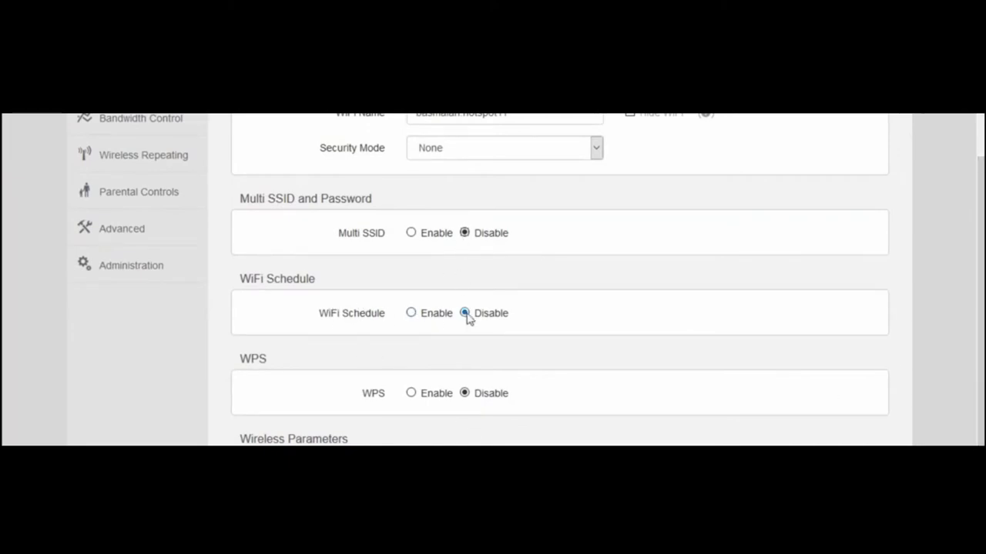
# - Set WiFi Schedule to Disable after briefly enabling it, leaving the hour at 00
pyautogui.click(412, 314)
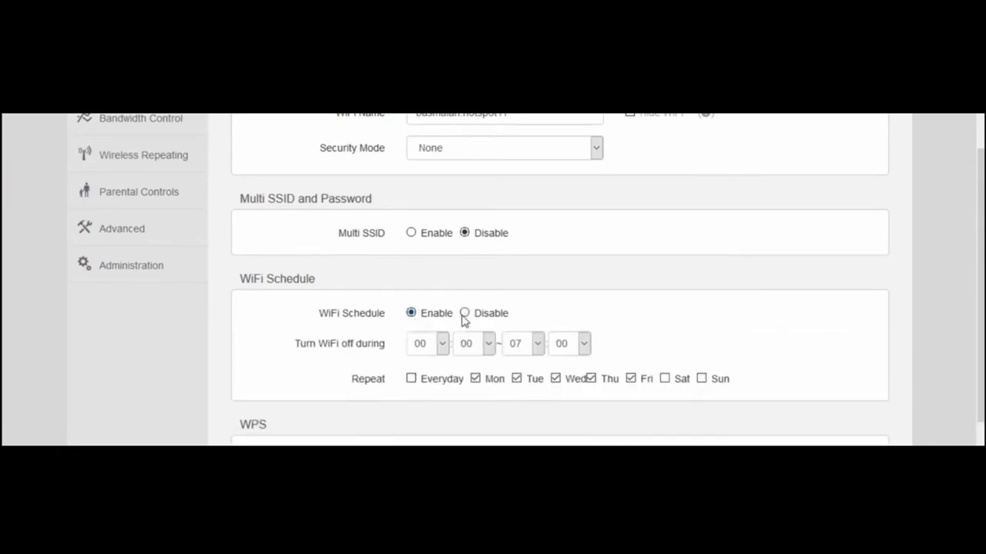
pyautogui.click(465, 315)
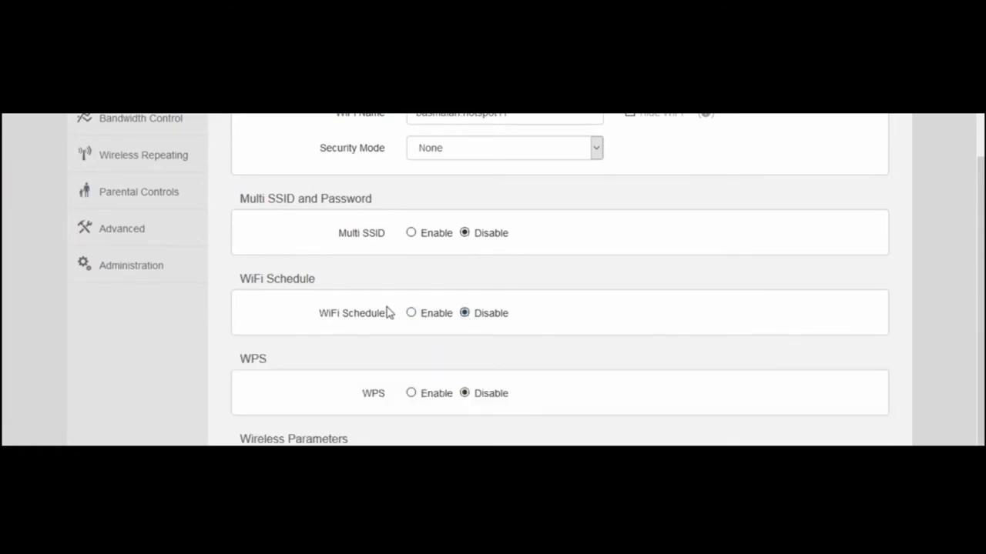
pyautogui.click(412, 314)
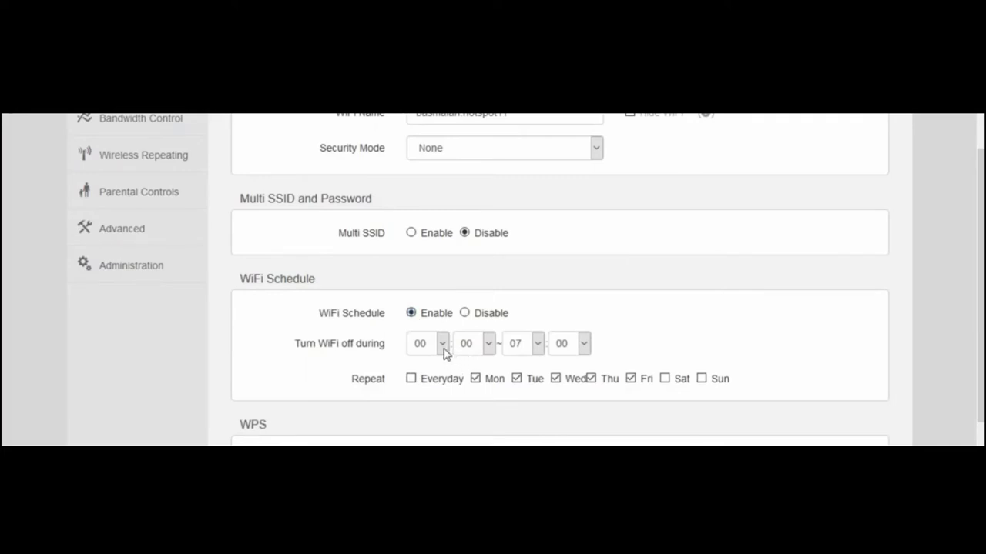
pyautogui.click(443, 346)
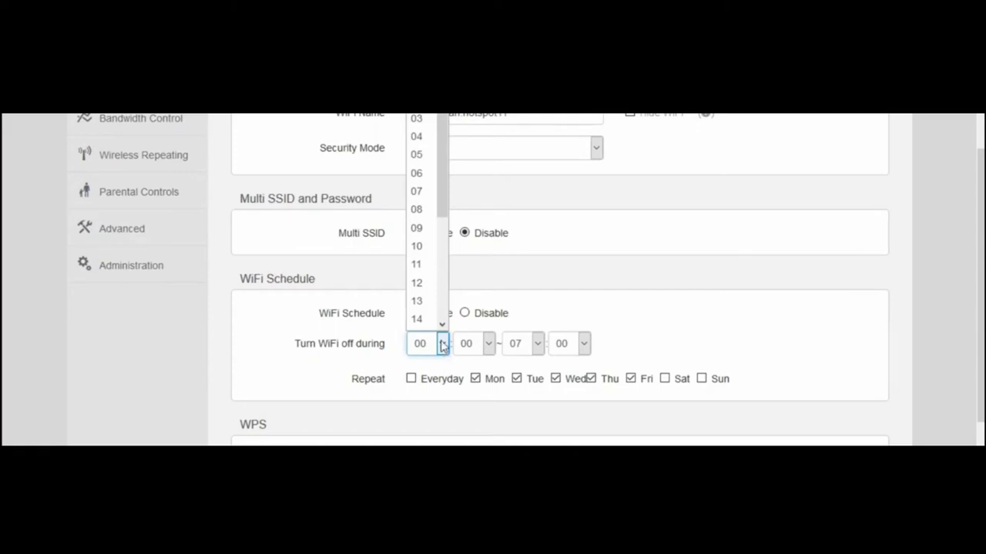
pyautogui.click(543, 320)
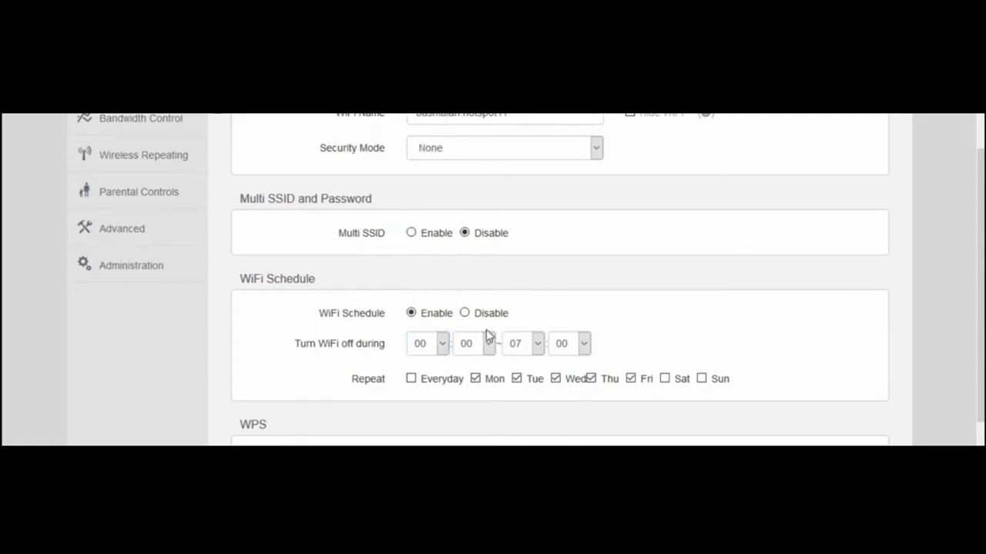
pyautogui.click(482, 315)
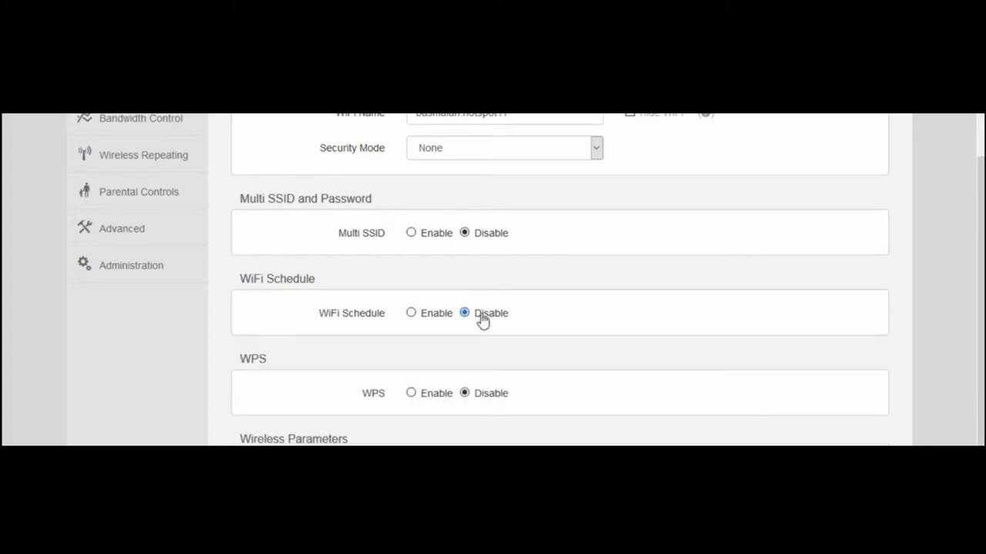
pyautogui.scroll(-1, 631, 392)
pyautogui.scroll(-1, 608, 373)
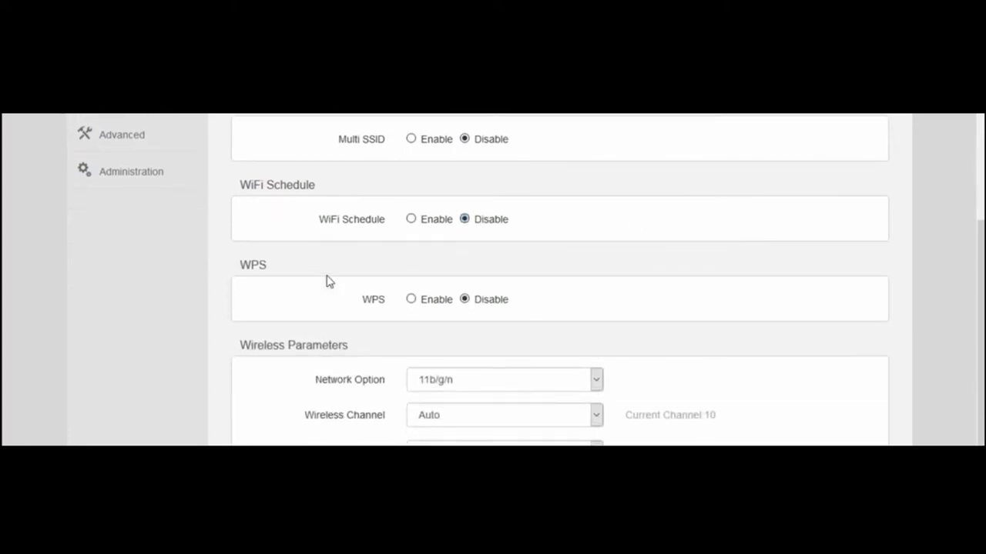
# - Keep WPS off and mode 11b/g/n, and set the wireless channel to Channel 9 (2452MHz)
pyautogui.click(465, 305)
pyautogui.click(598, 380)
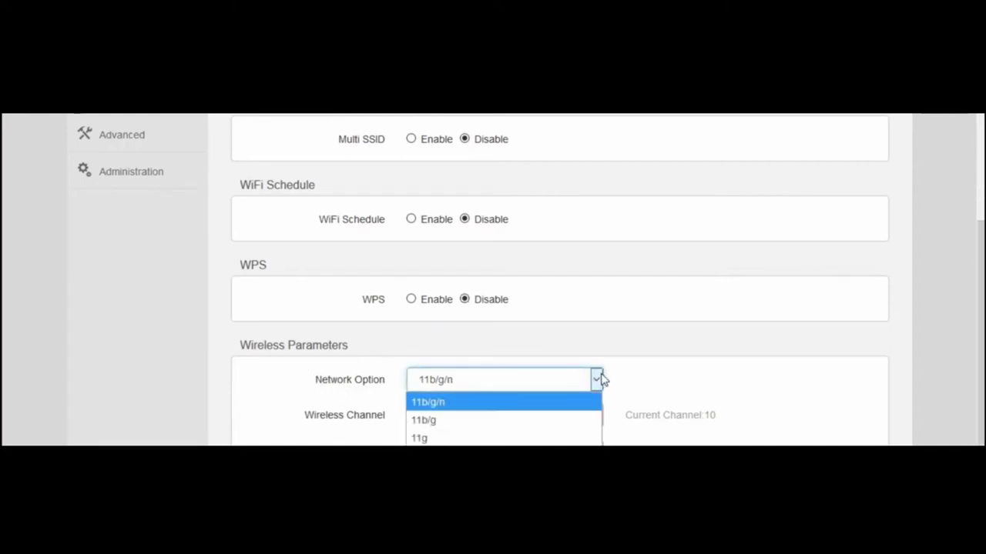
pyautogui.click(444, 403)
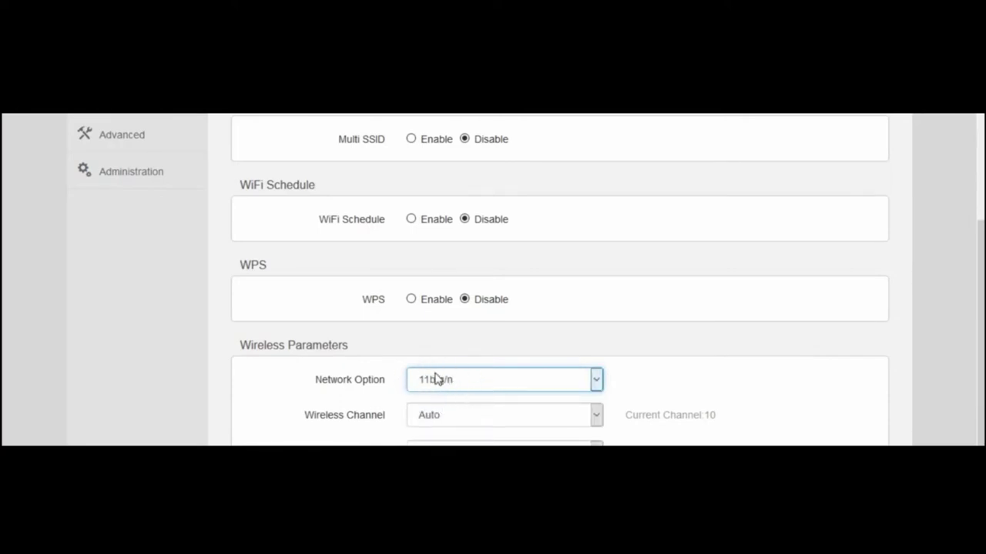
pyautogui.click(491, 423)
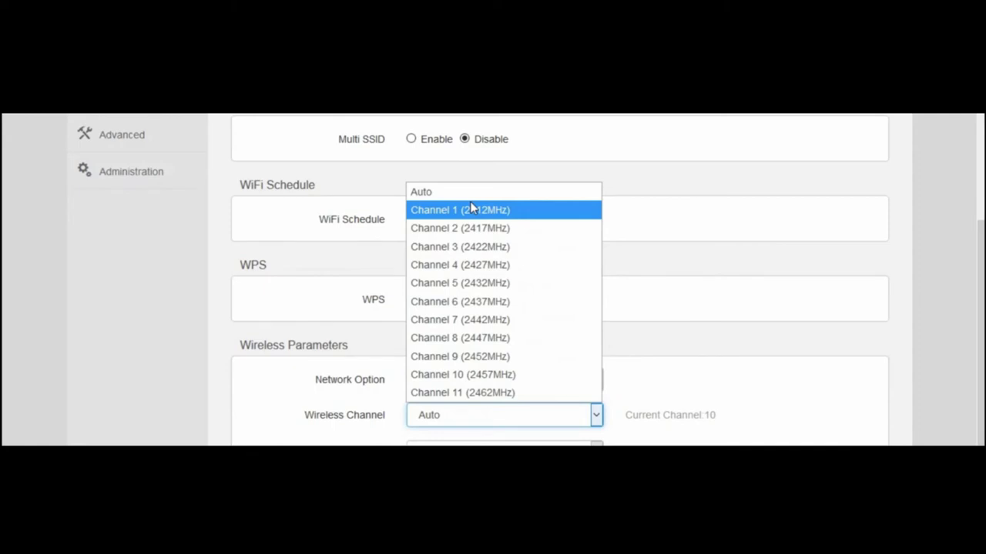
pyautogui.click(493, 357)
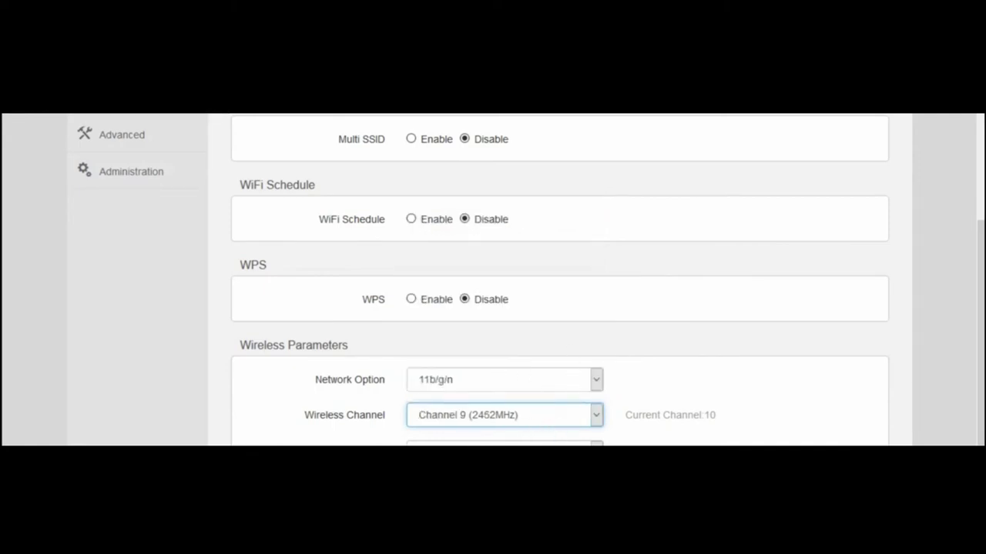
# - Save the wireless settings and view the attached devices under Bandwidth Control
pyautogui.click(504, 445)
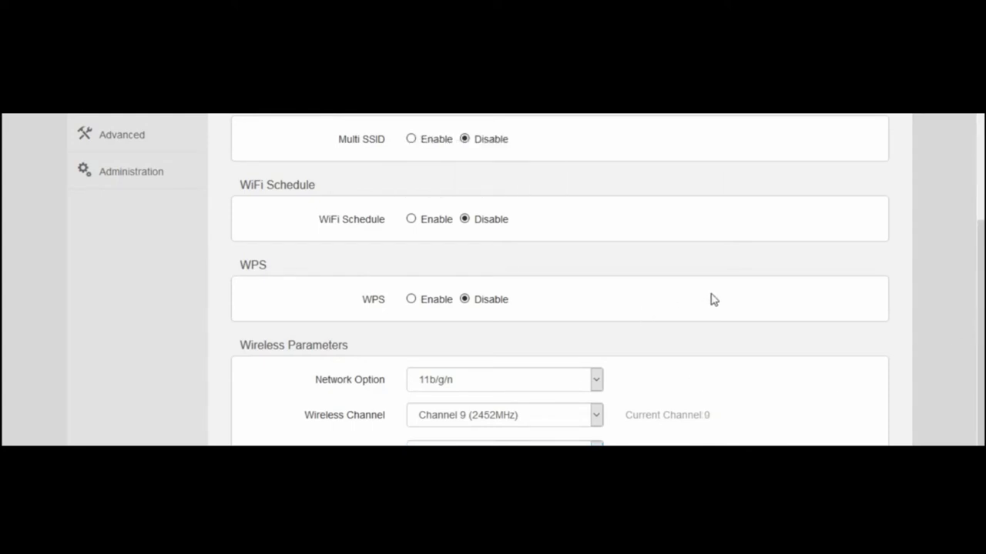
pyautogui.scroll(3, 788, 290)
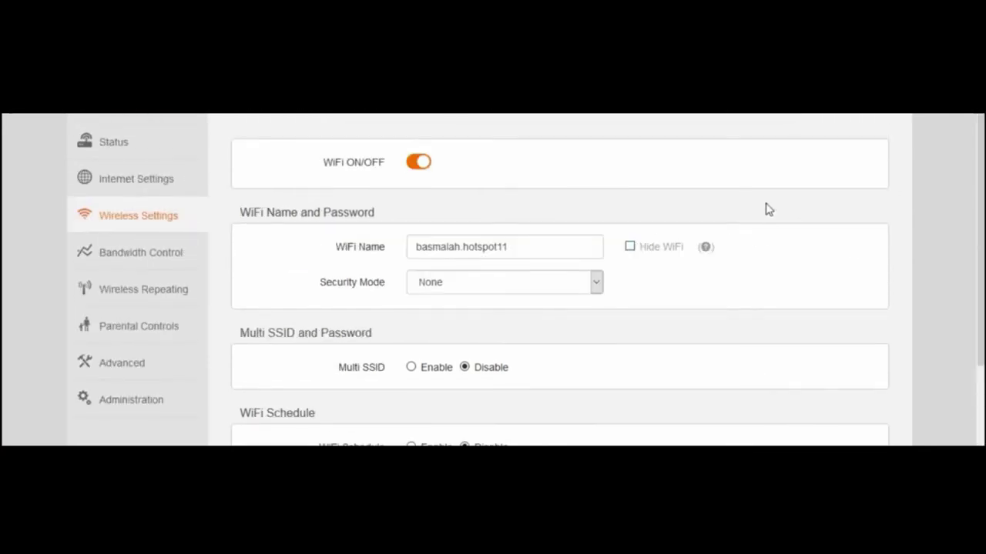
pyautogui.click(143, 262)
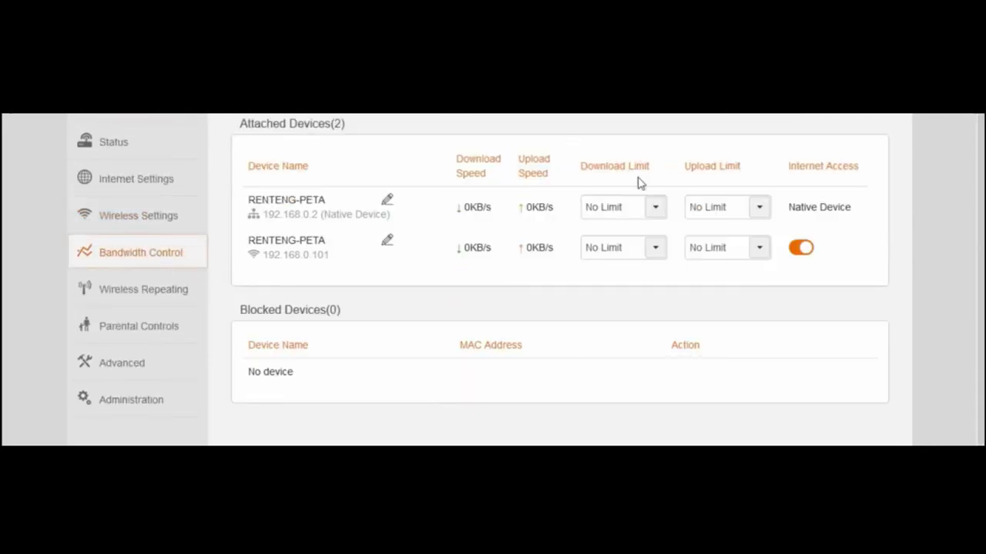
# - Look through Wireless Repeating (WISP, AP Mode) and Advanced, ending on Administration
pyautogui.click(147, 299)
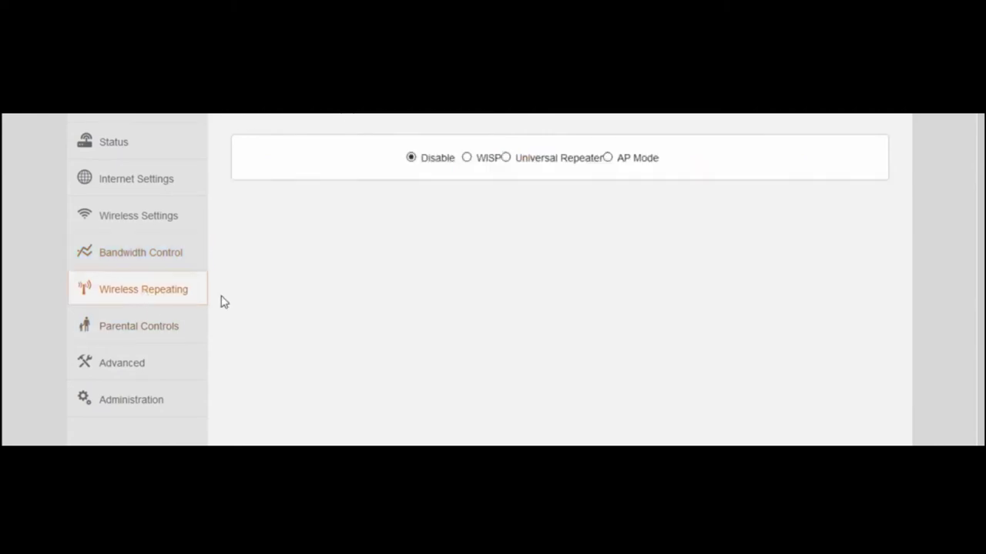
pyautogui.click(467, 158)
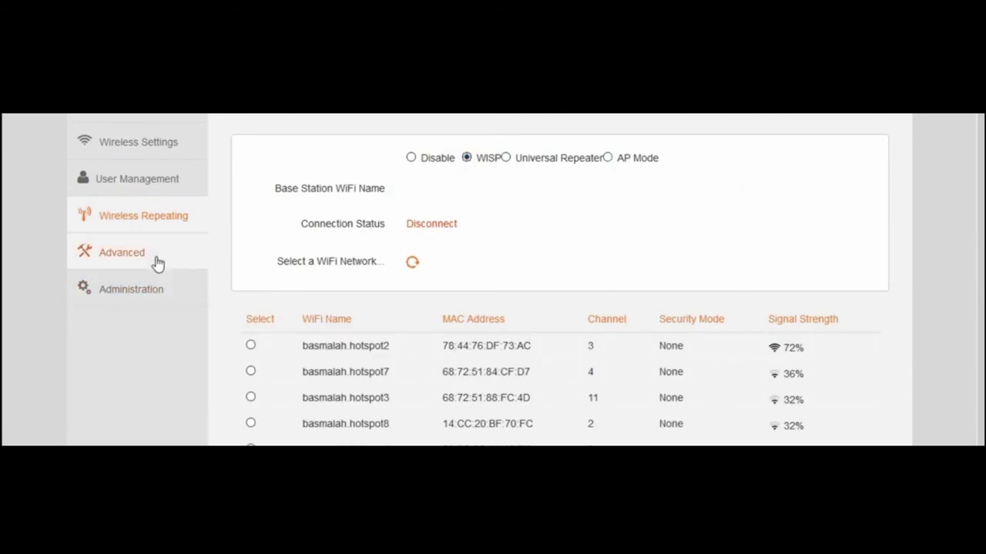
pyautogui.click(607, 157)
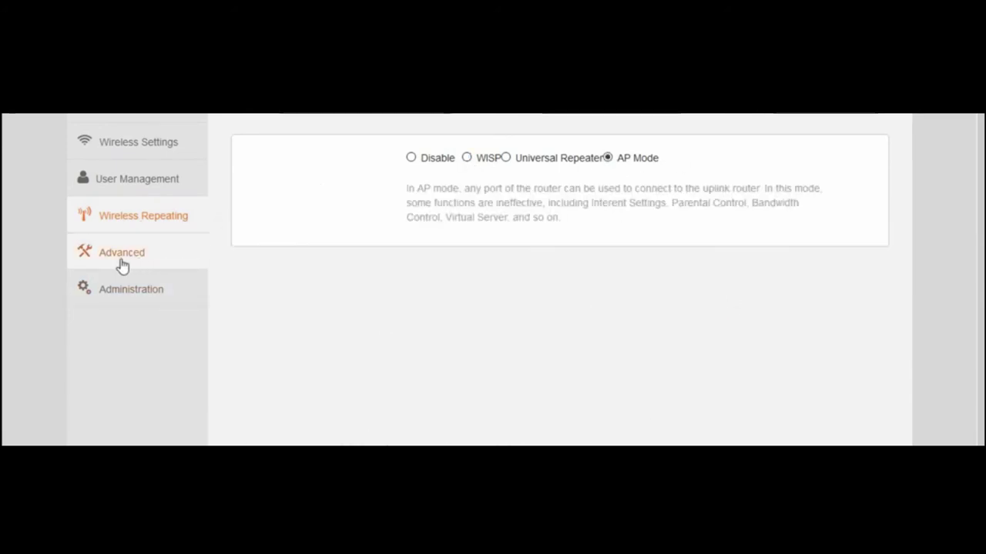
pyautogui.click(129, 262)
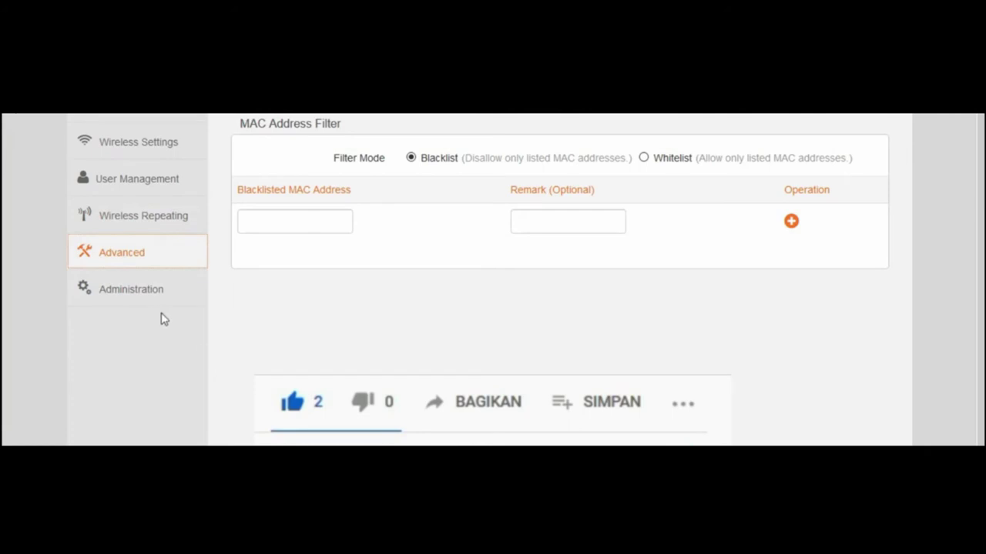
pyautogui.click(135, 297)
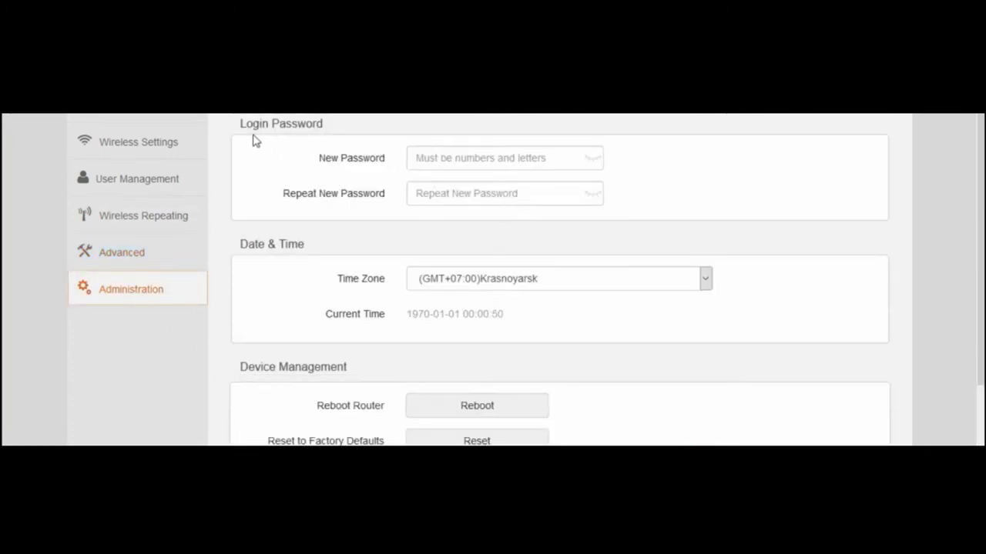
# - Enter a new admin login password and repeat it in the confirmation field
pyautogui.click(439, 157)
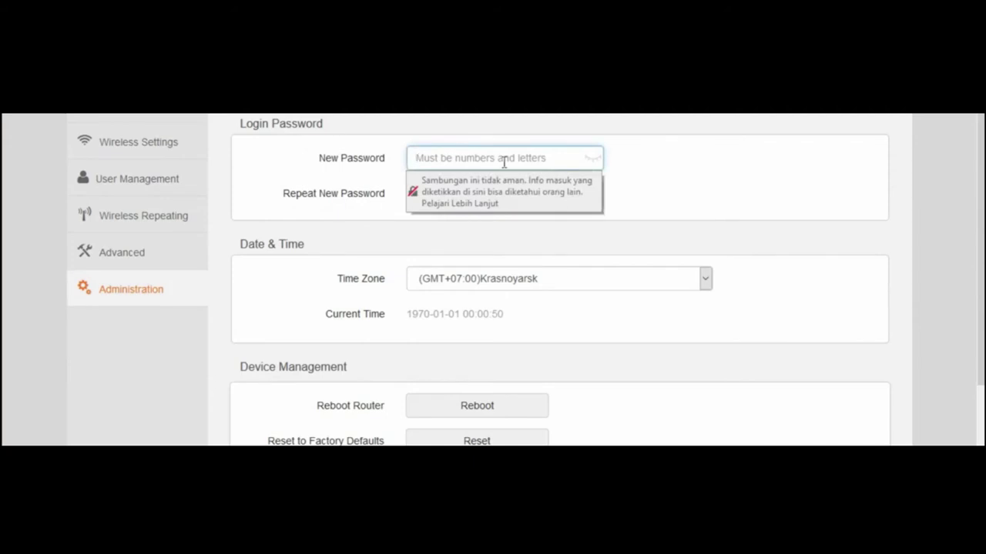
pyautogui.write('2345')
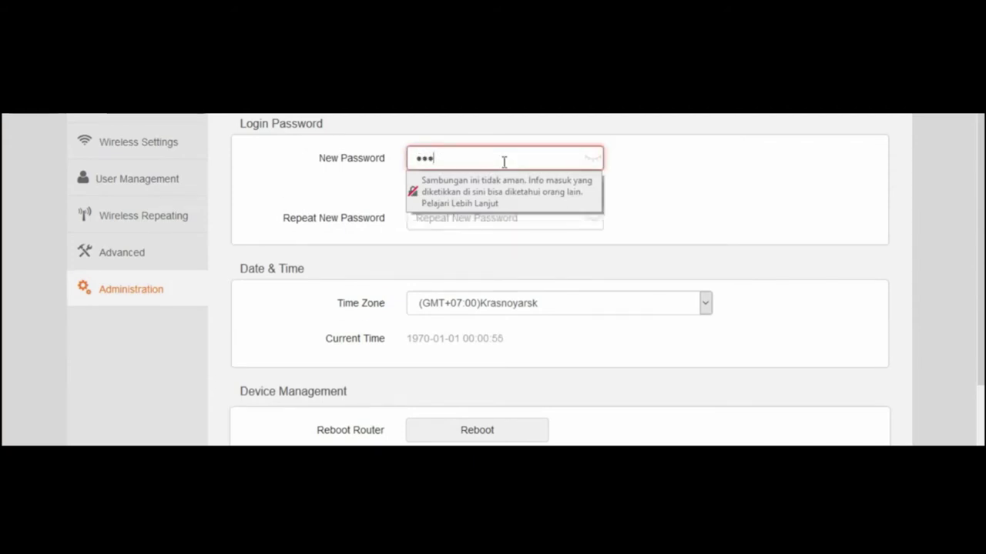
pyautogui.press('Tab')
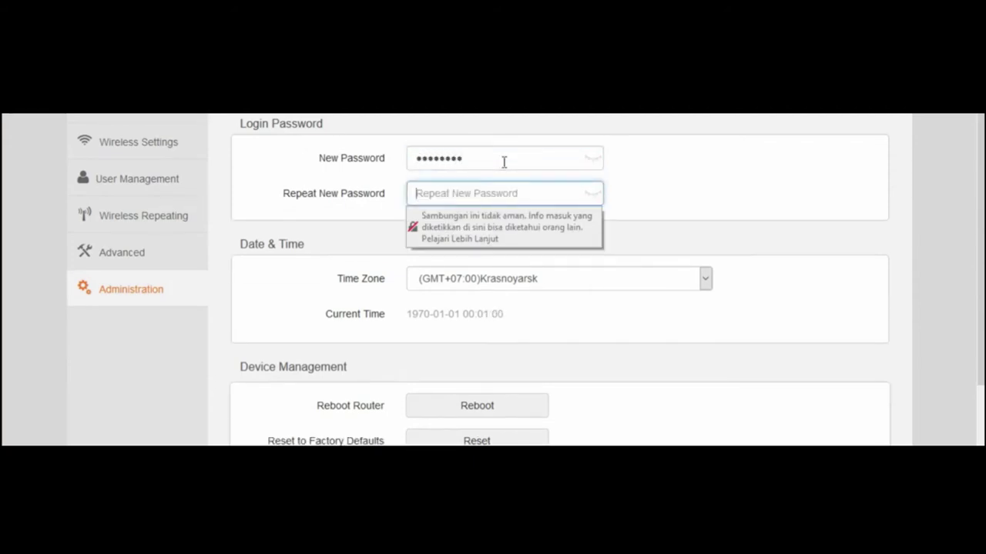
pyautogui.write('123456789')
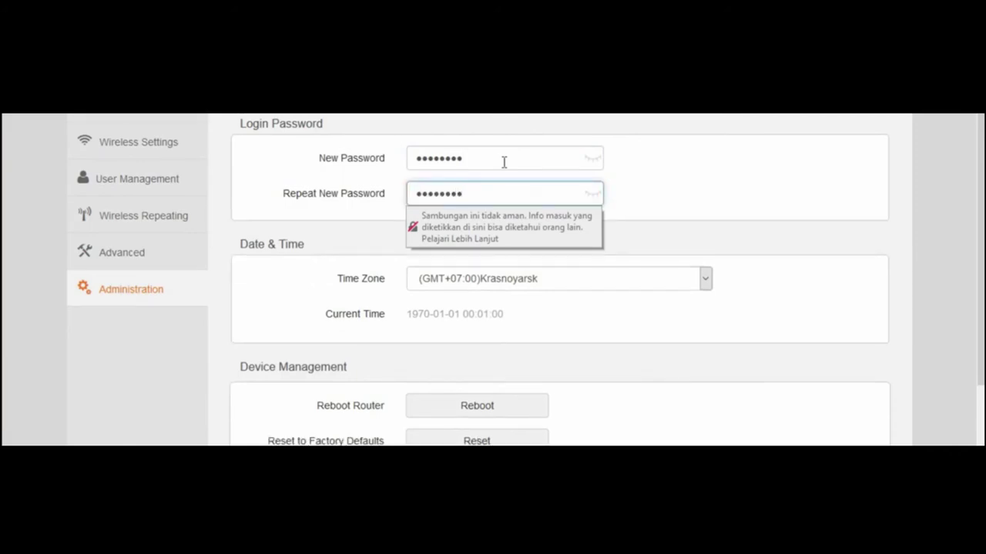
pyautogui.click(743, 221)
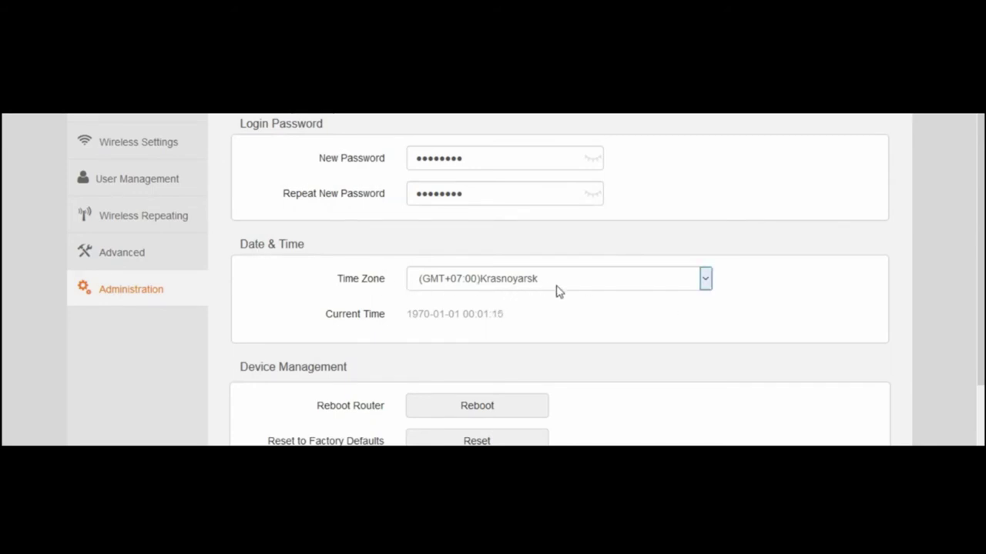
# - Set the time zone to (GMT+07:00) Bangkok, Hanoi, Jakarta and decline the browser's password prompt
pyautogui.click(656, 283)
pyautogui.scroll(-7, 731, 443)
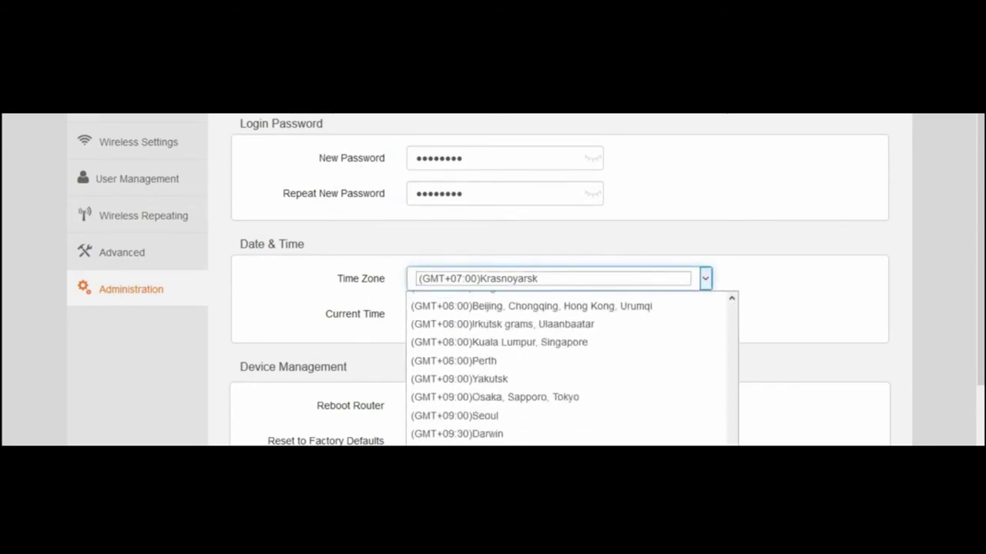
pyautogui.scroll(5, 732, 443)
pyautogui.moveTo(733, 443); pyautogui.dragTo(762, 454)
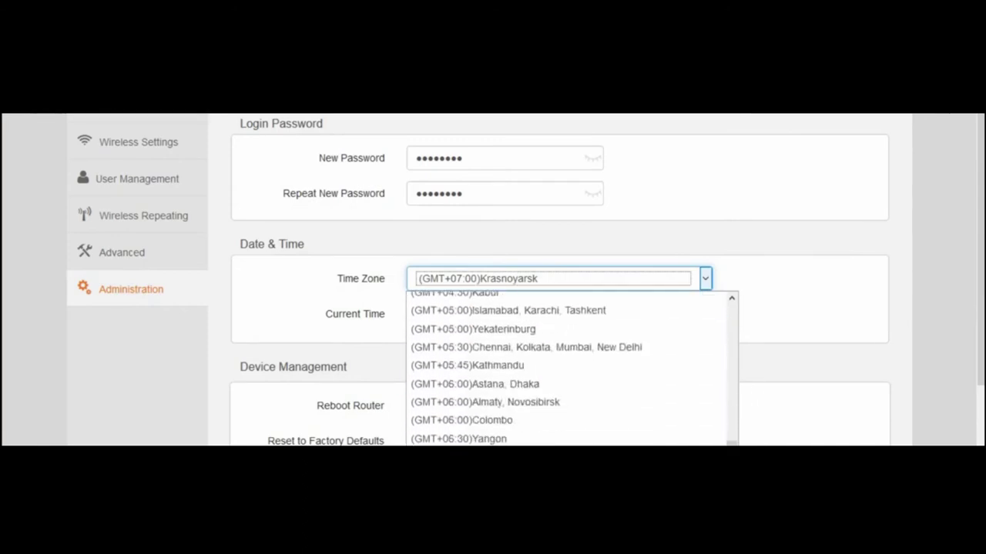
pyautogui.click(695, 422)
pyautogui.moveTo(976, 286); pyautogui.dragTo(976, 355)
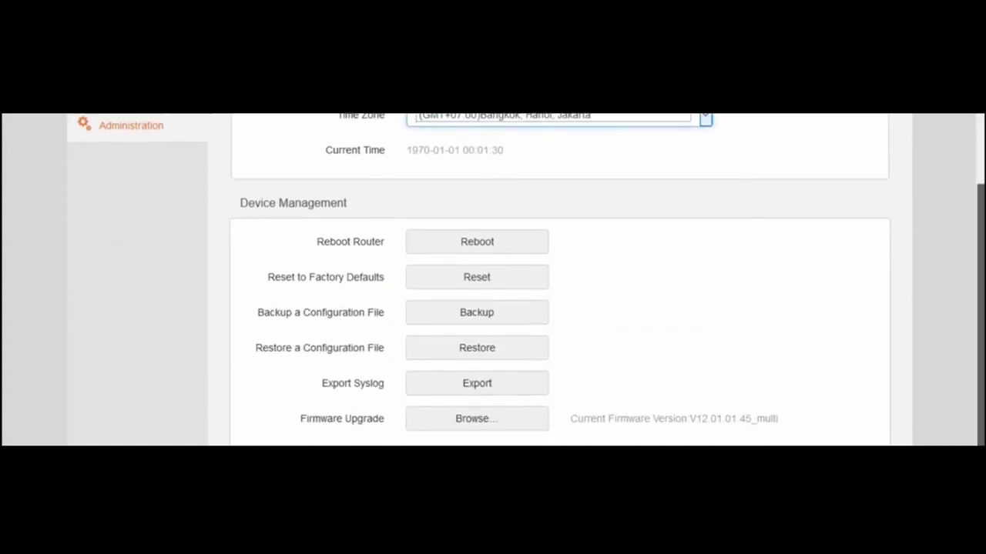
pyautogui.scroll(3, 902, 319)
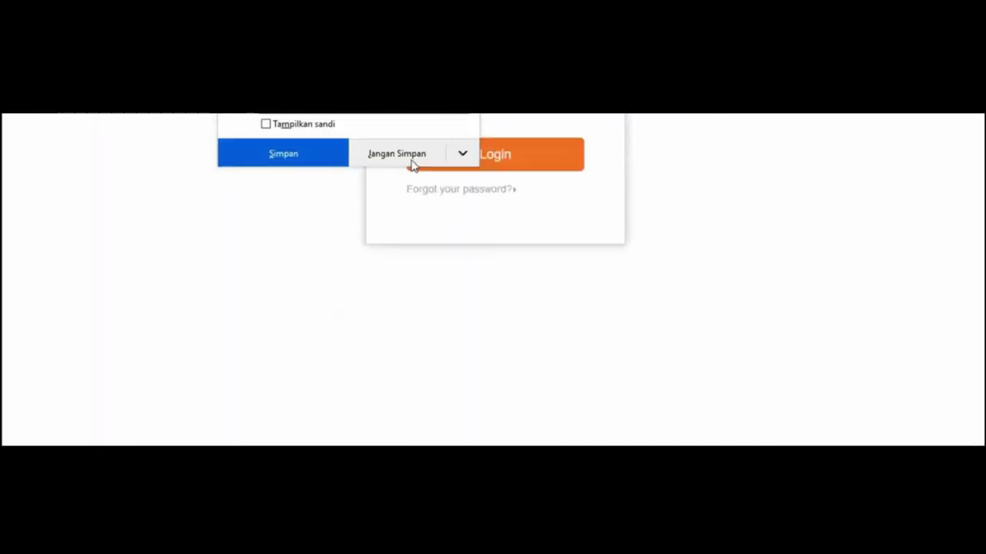
pyautogui.click(411, 163)
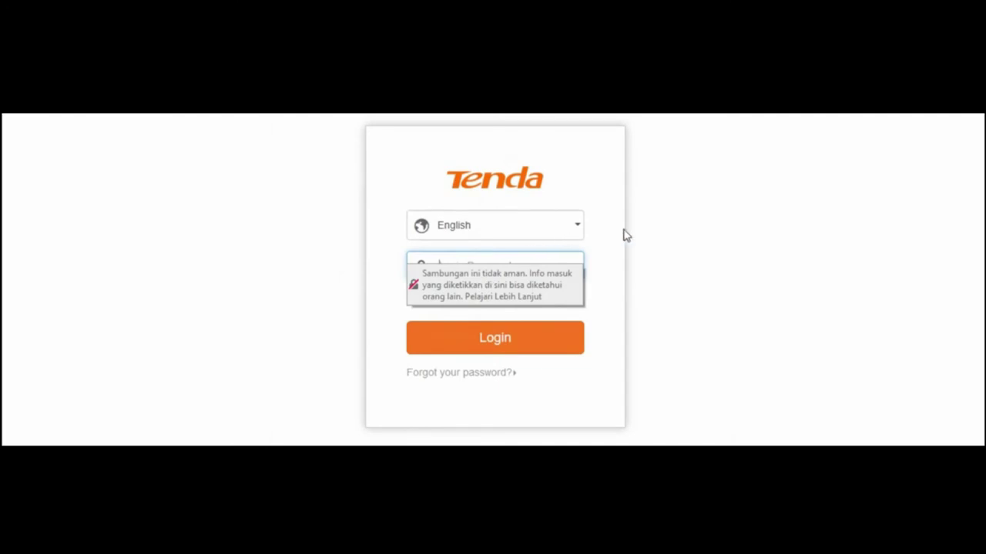
# - Log back in with the router password and decline the browser's save prompt
pyautogui.click(523, 267)
pyautogui.write('a')
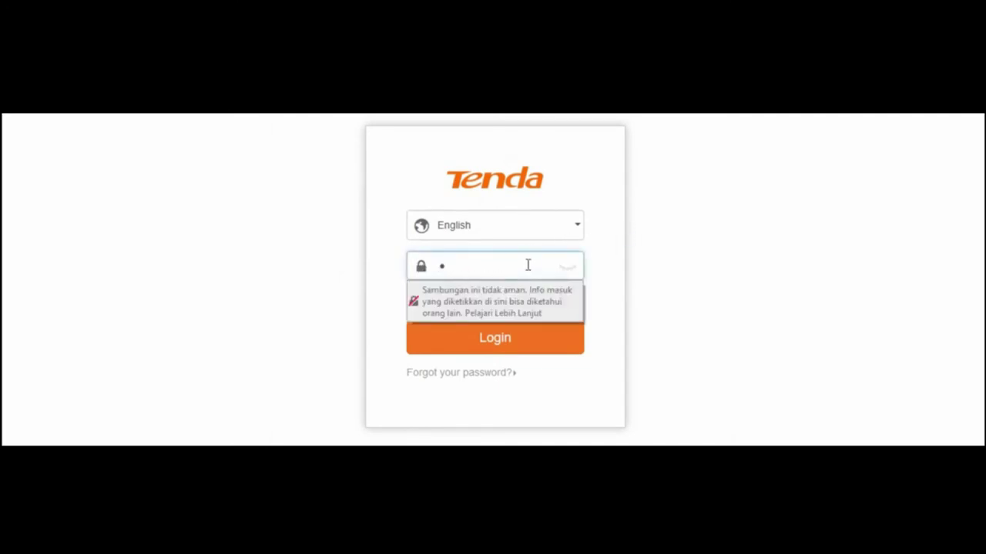
pyautogui.press('Return')
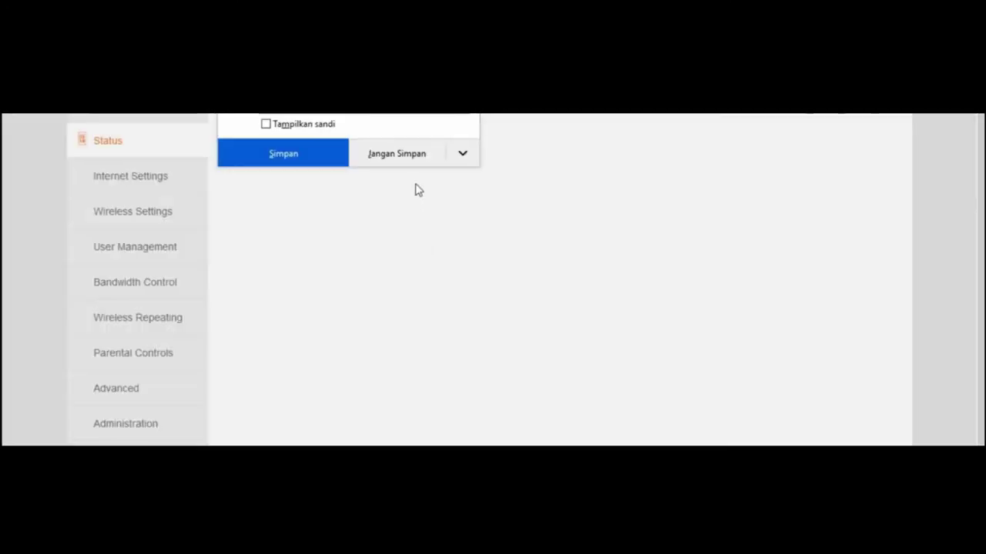
pyautogui.click(400, 151)
# - Click through each sidebar settings page in turn, ending on Administration
pyautogui.click(148, 181)
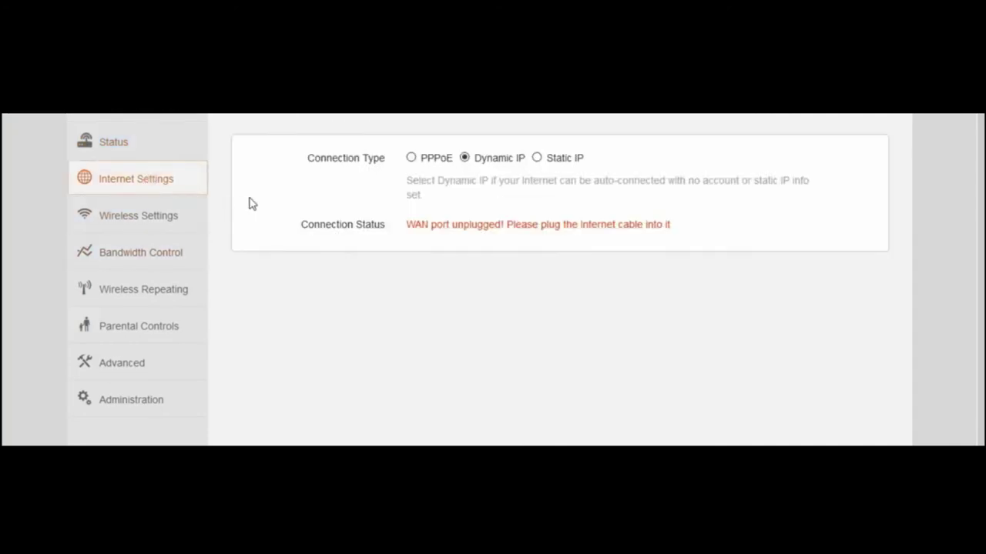
pyautogui.click(180, 229)
pyautogui.scroll(-3, 429, 282)
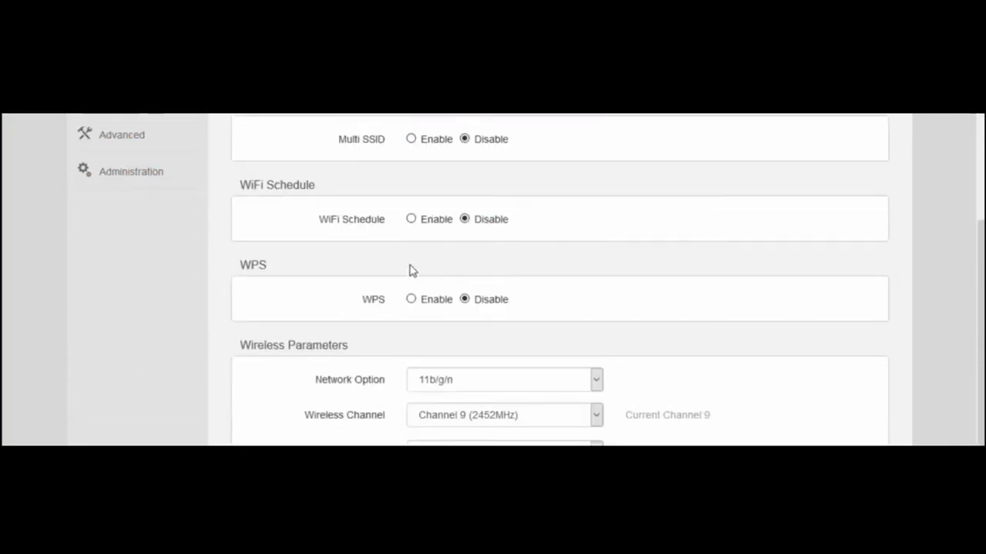
pyautogui.scroll(3, 409, 268)
pyautogui.click(171, 279)
pyautogui.click(164, 252)
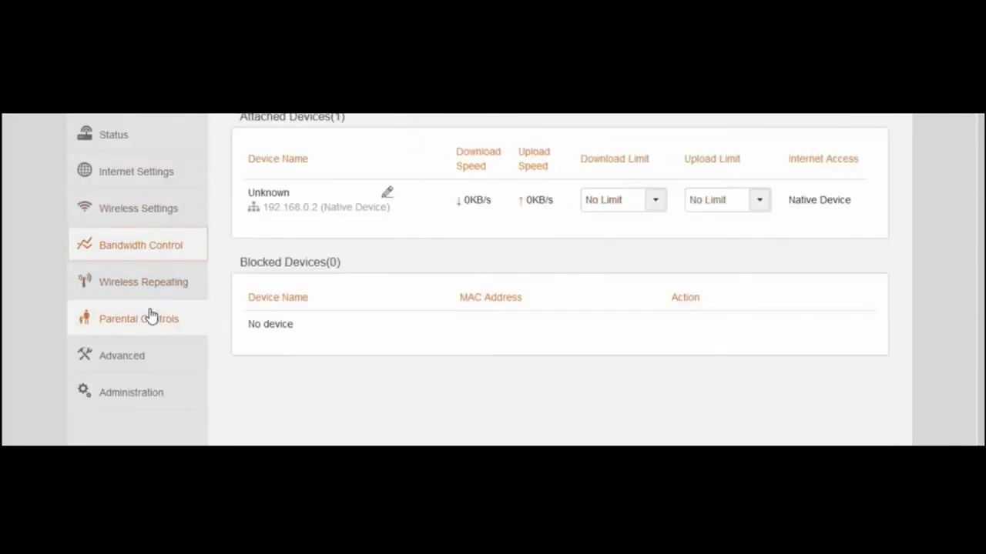
pyautogui.click(148, 317)
pyautogui.click(134, 355)
pyautogui.click(146, 402)
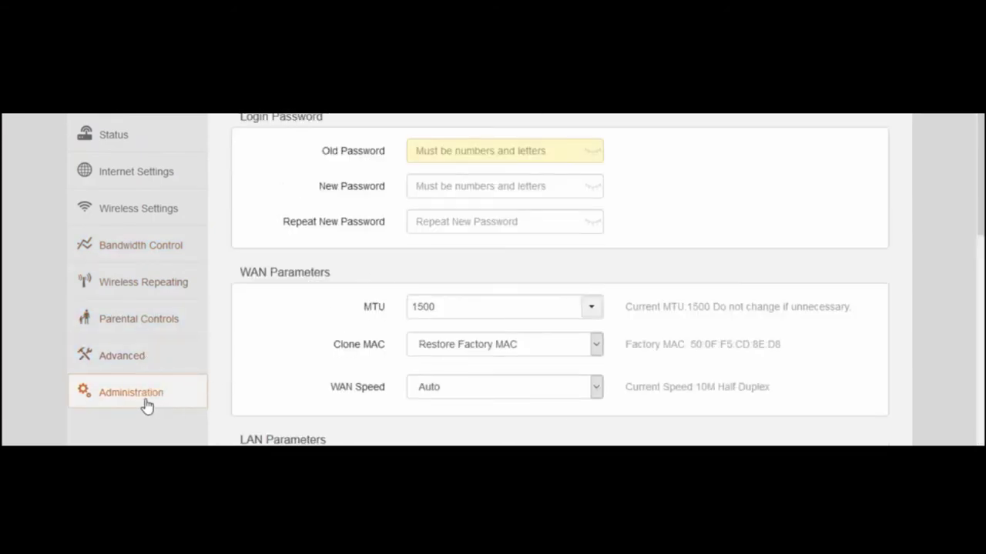
# - Change the LAN IP address to 192.168.10.80
pyautogui.scroll(-2, 478, 287)
pyautogui.scroll(2, 478, 288)
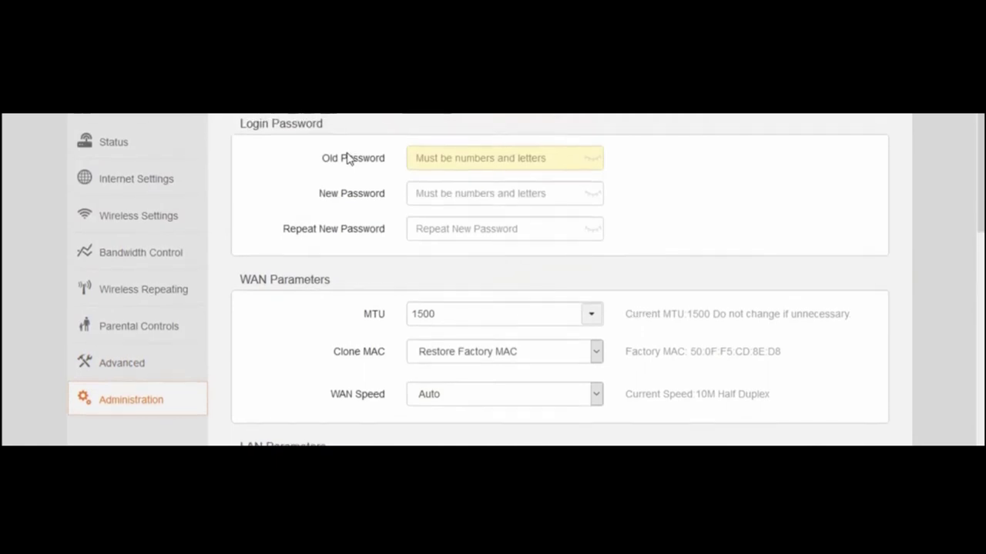
pyautogui.click(446, 160)
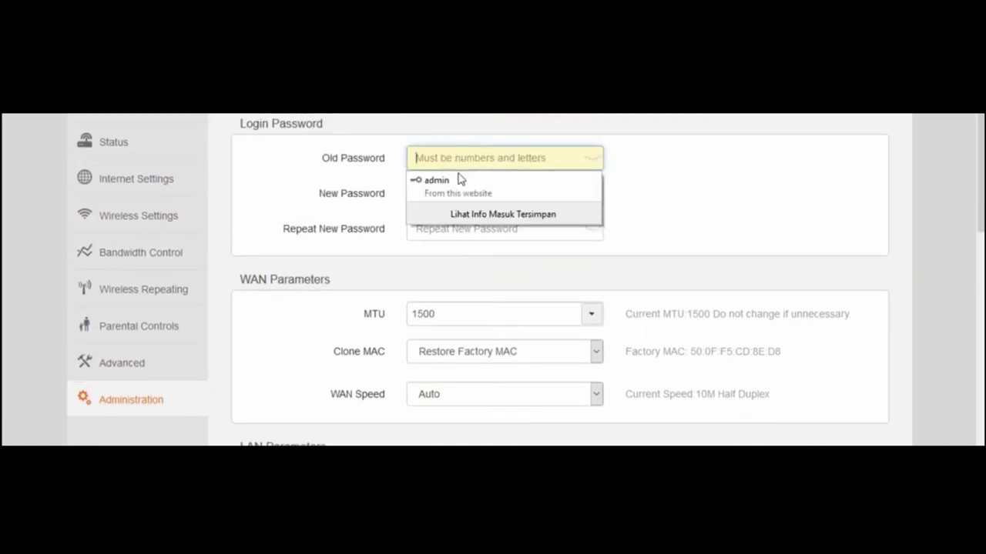
pyautogui.click(638, 175)
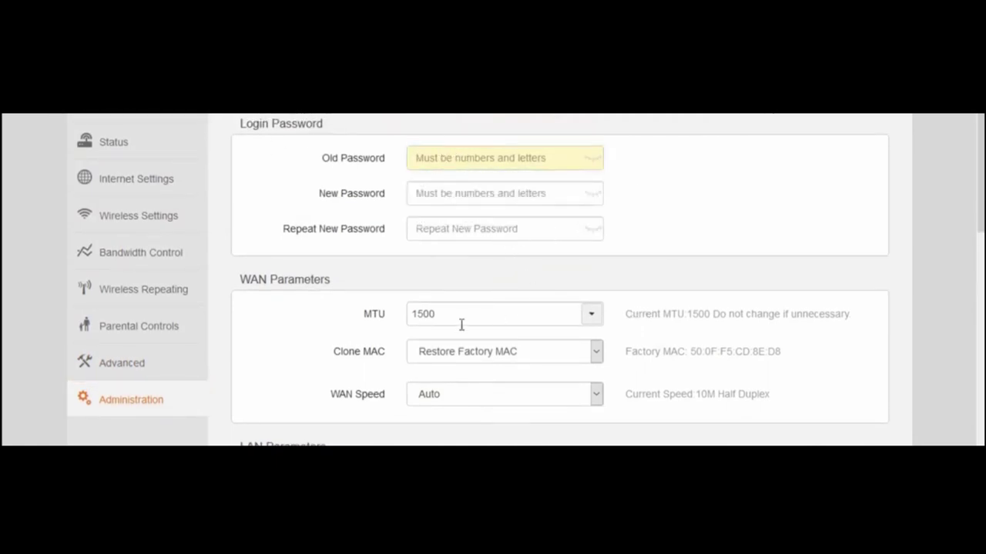
pyautogui.scroll(-1, 461, 325)
pyautogui.scroll(-2, 500, 316)
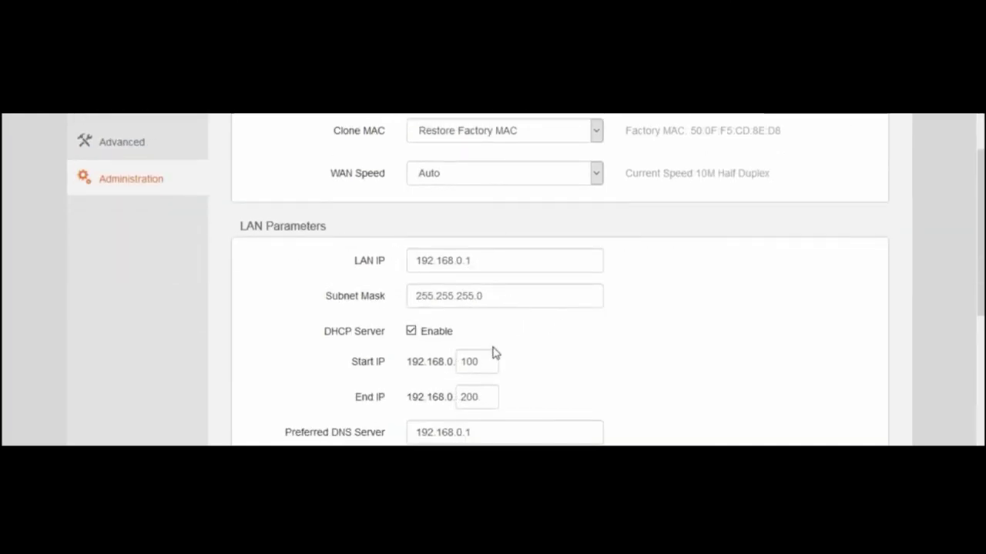
pyautogui.scroll(-1, 497, 346)
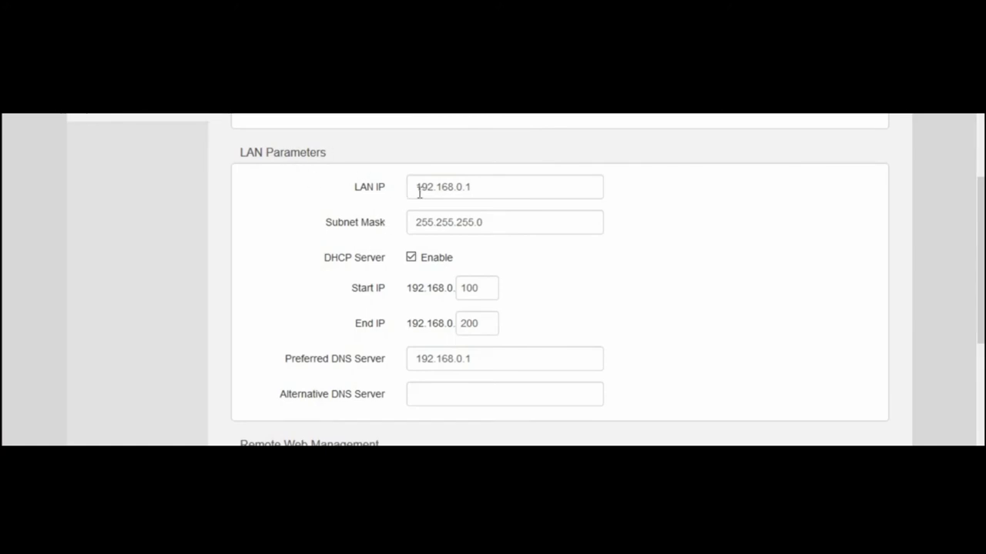
pyautogui.moveTo(486, 189); pyautogui.dragTo(403, 180)
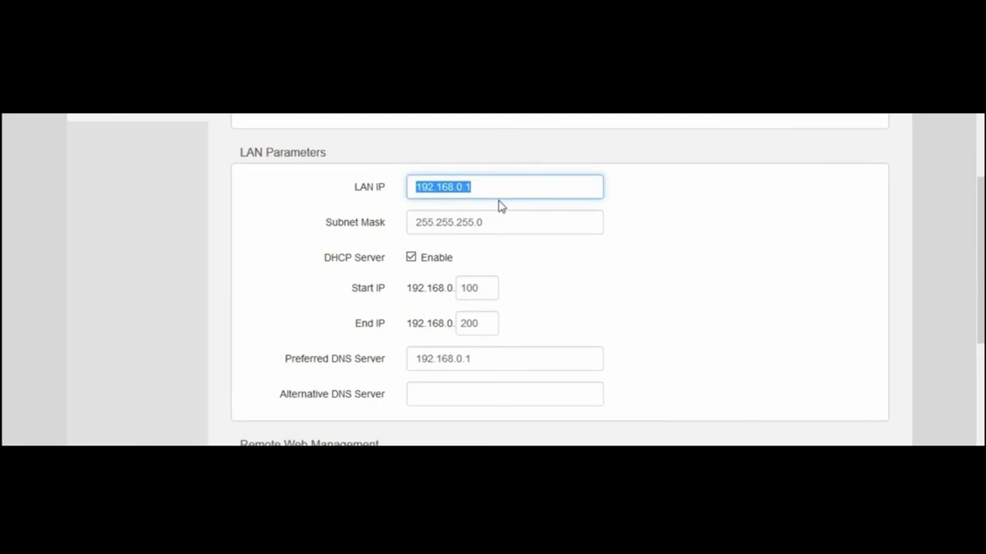
pyautogui.press('End')
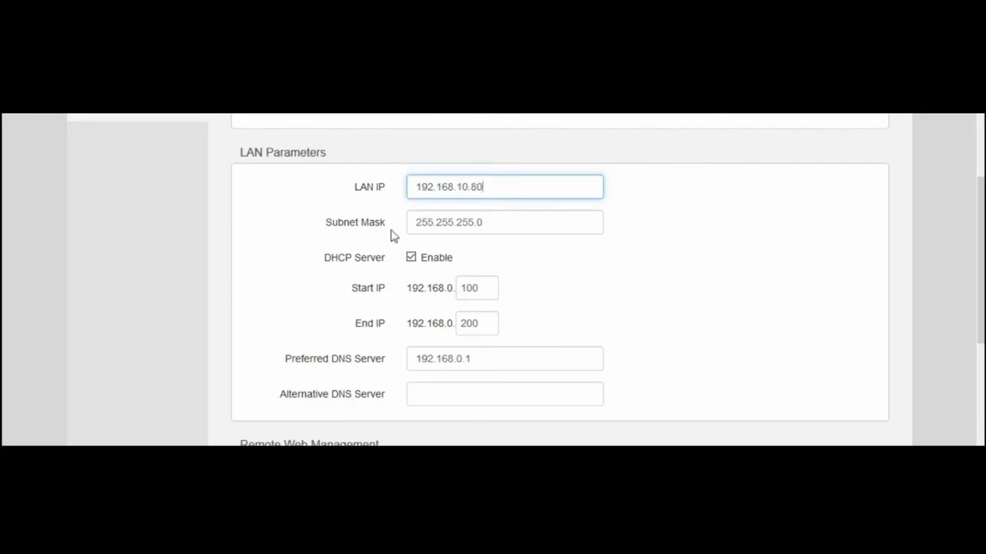
pyautogui.click(500, 228)
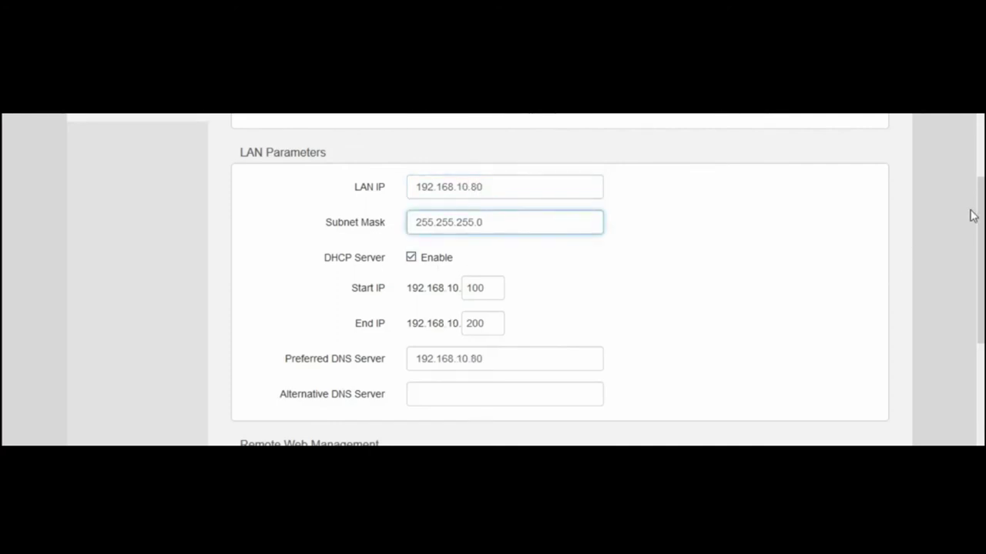
# - Disable the DHCP server, save, and confirm the login IP change to 192.168.10.80
pyautogui.scroll(-3, 970, 213)
pyautogui.scroll(1, 971, 213)
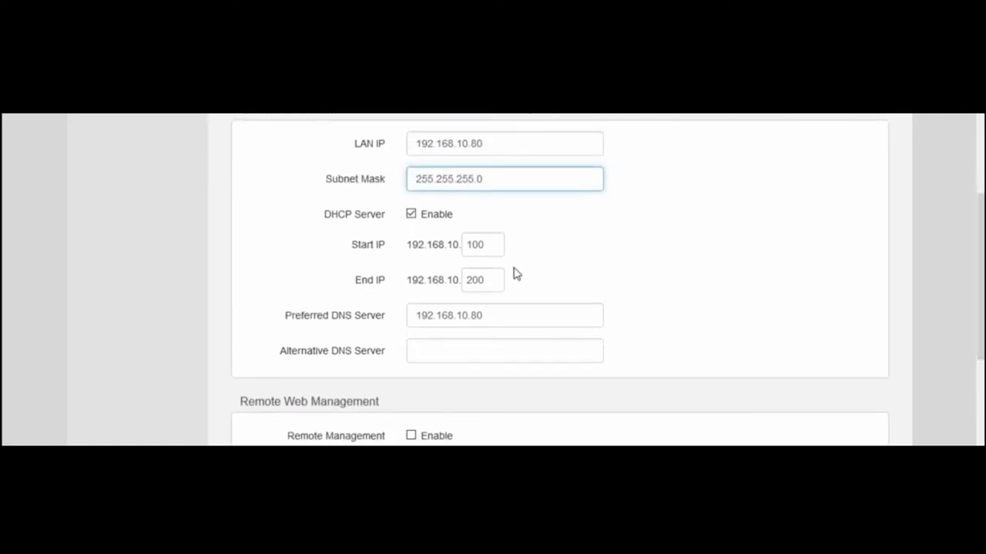
pyautogui.click(413, 219)
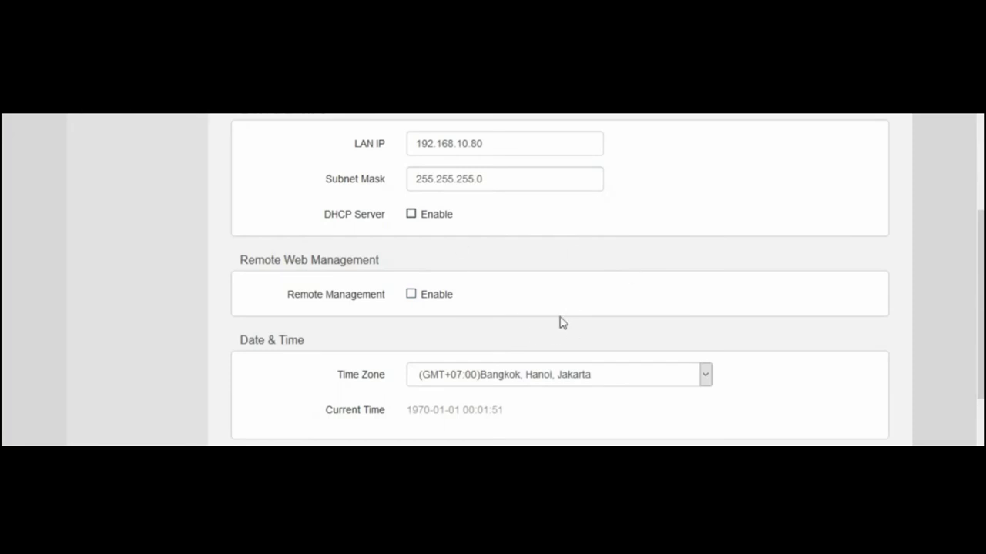
pyautogui.scroll(-4, 979, 342)
pyautogui.moveTo(980, 441); pyautogui.dragTo(981, 245)
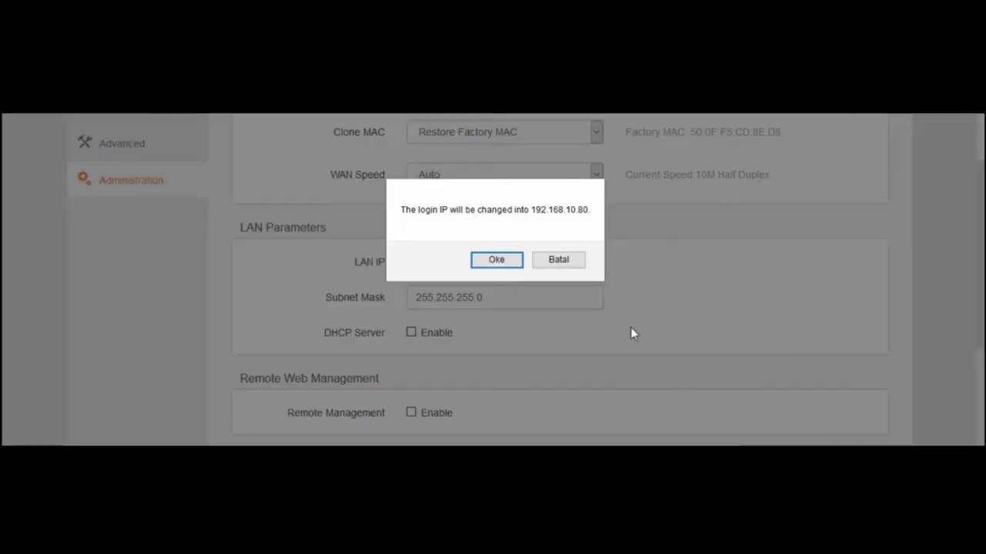
pyautogui.click(497, 260)
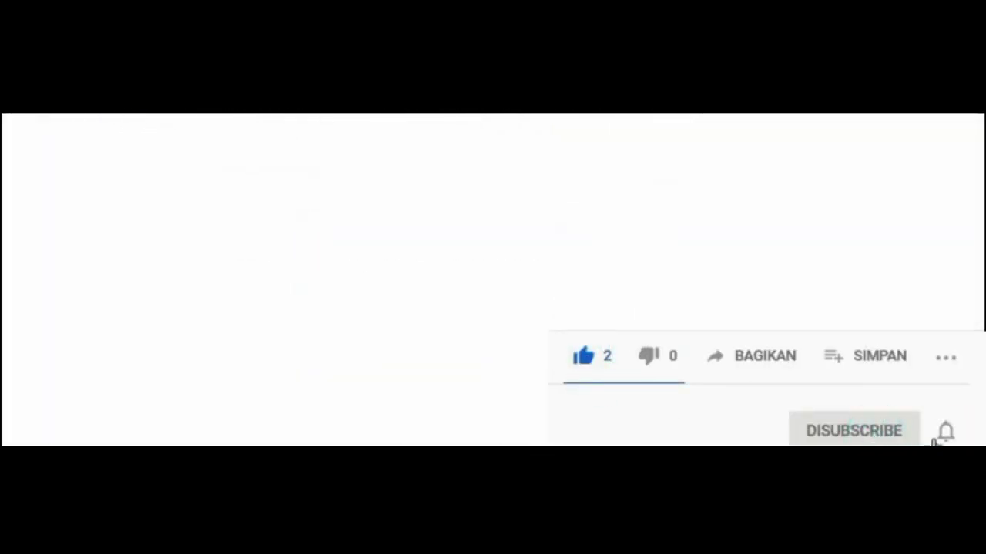
# - Open the Realtek Ethernet adapter's properties and bring up its TCP/IPv4 settings
pyautogui.rightClick(256, 114)
pyautogui.click(293, 215)
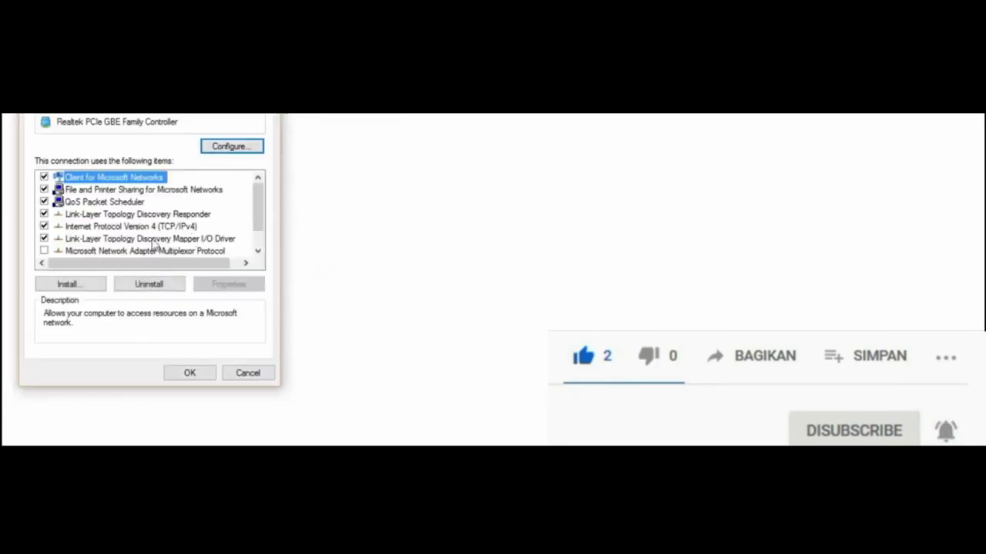
pyautogui.click(92, 228)
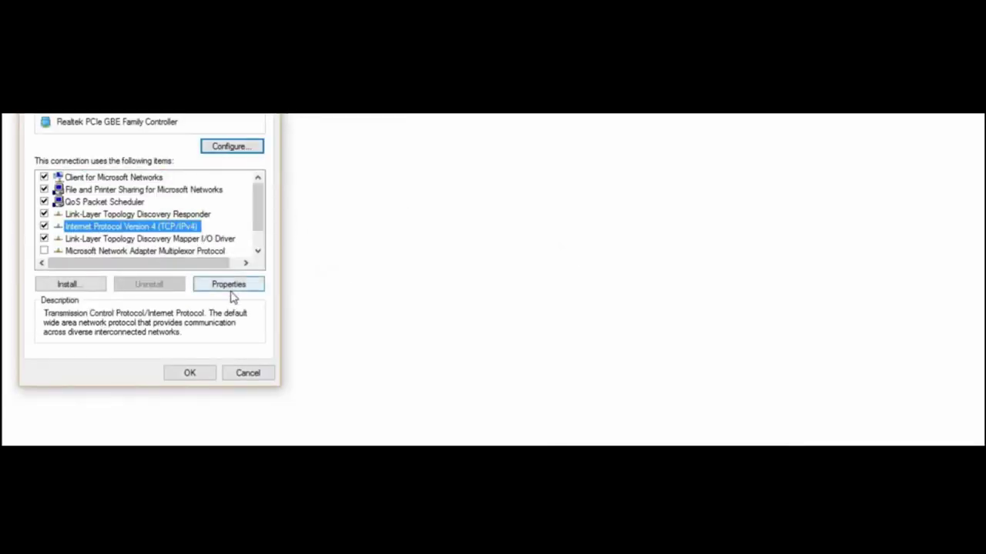
pyautogui.click(231, 289)
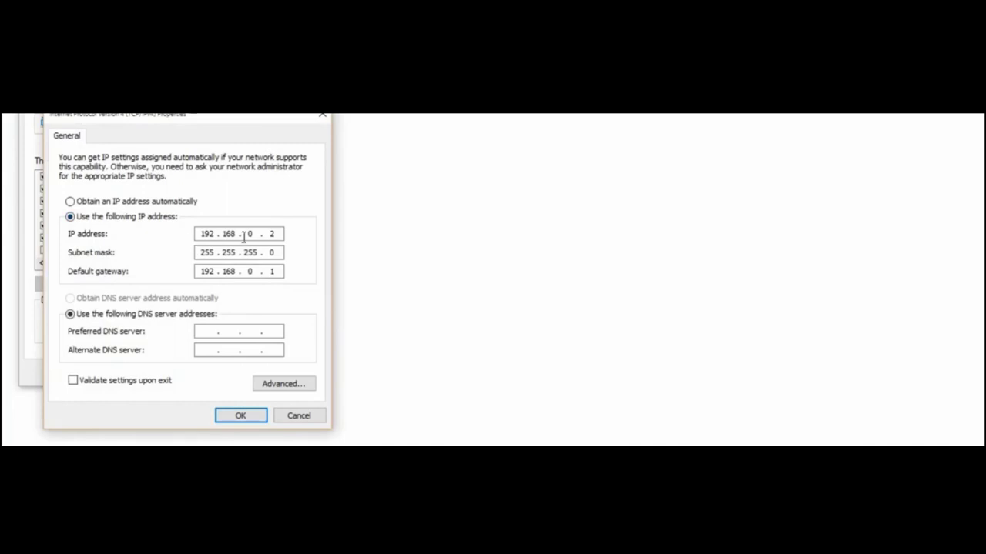